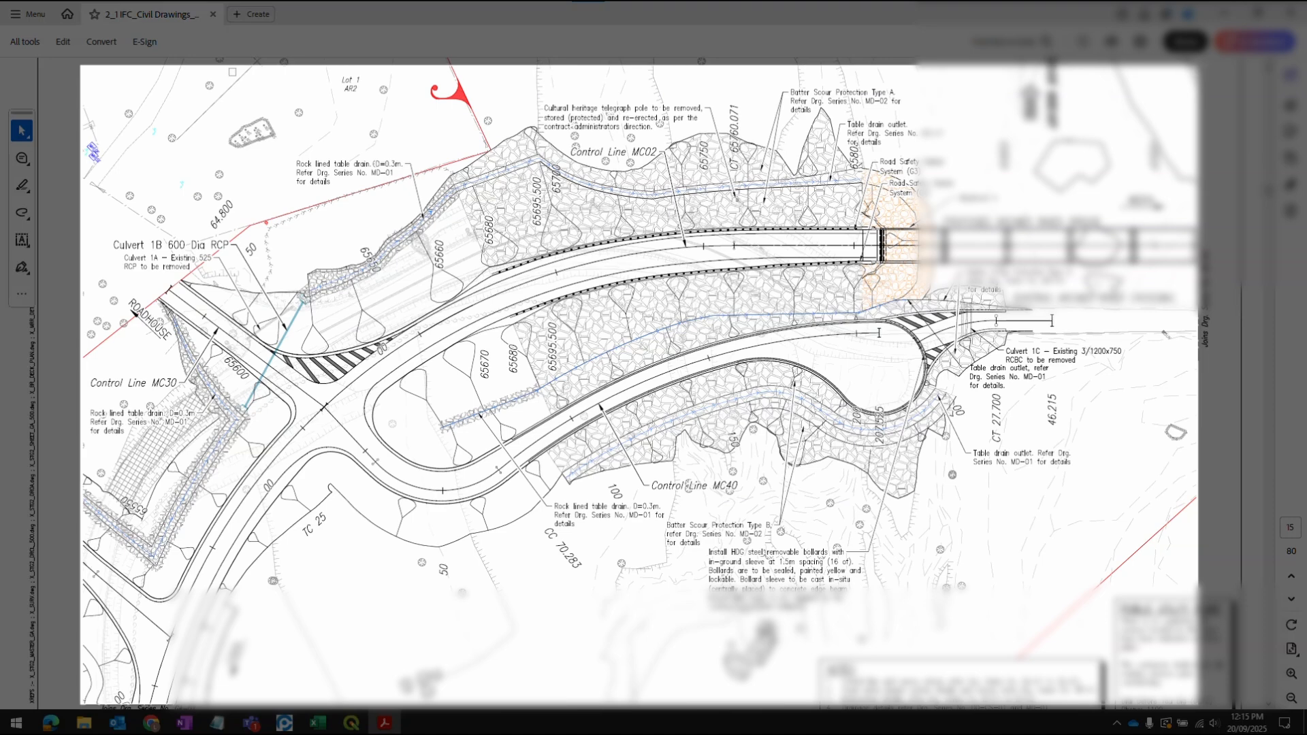
Capture a snip of the road layout plan and save it as Construction Drawing.png in the Demo folder, replacing the existing file
{"action": "left_click_drag", "start_coordinate": [1198, 66], "coordinate": [1198, 64]}
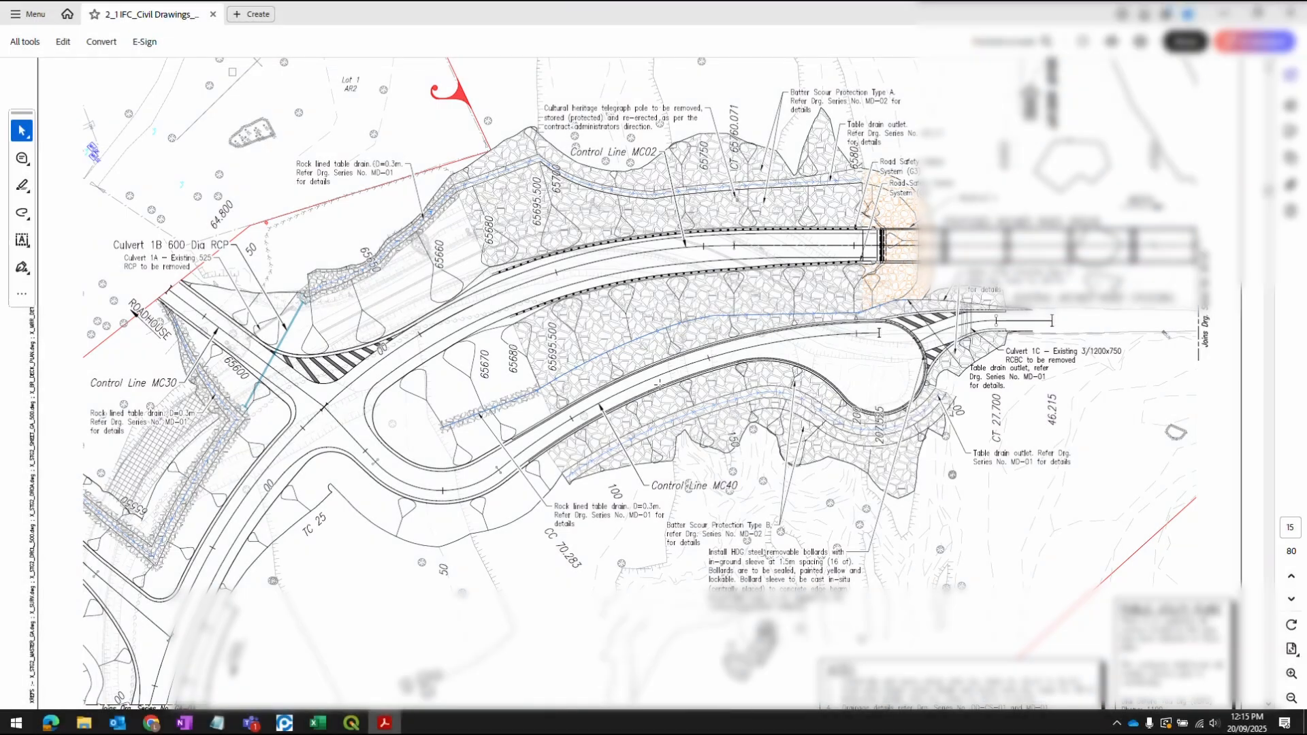
{"action": "left_click", "coordinate": [1284, 723]}
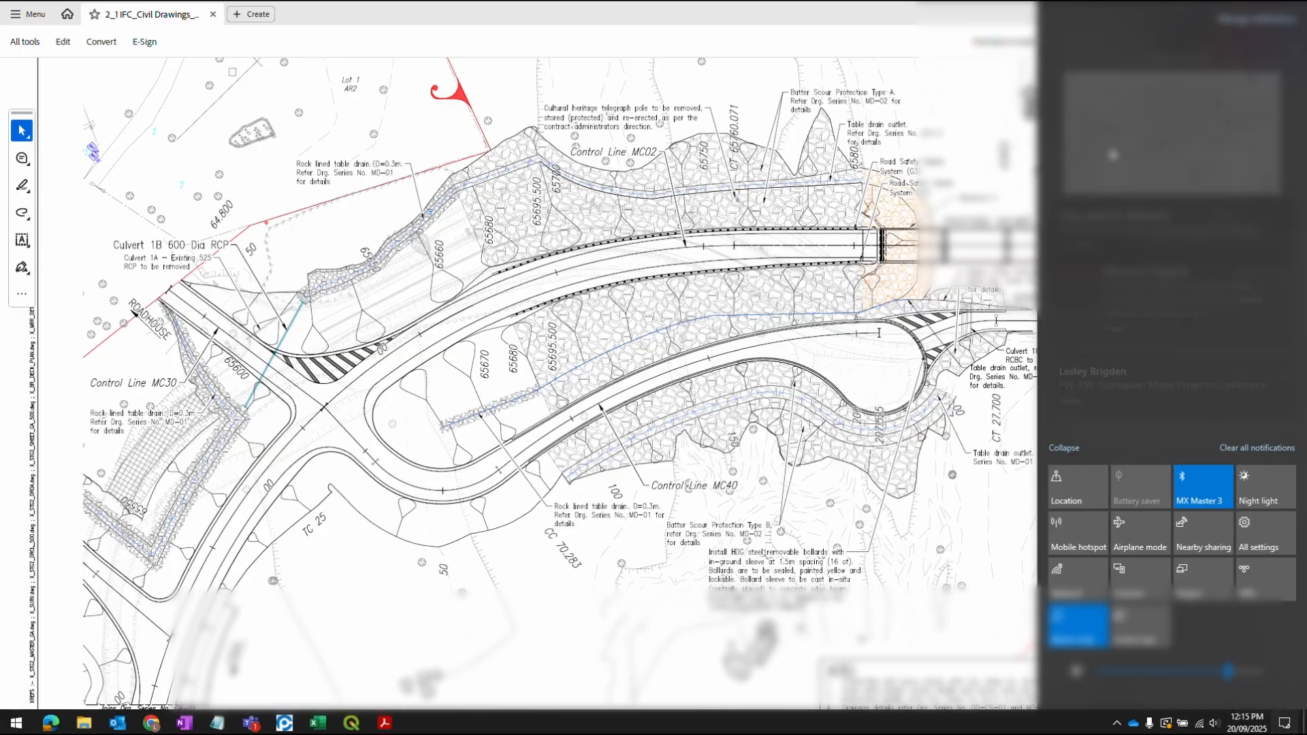
{"action": "left_click", "coordinate": [1166, 132]}
{"action": "left_click", "coordinate": [958, 98]}
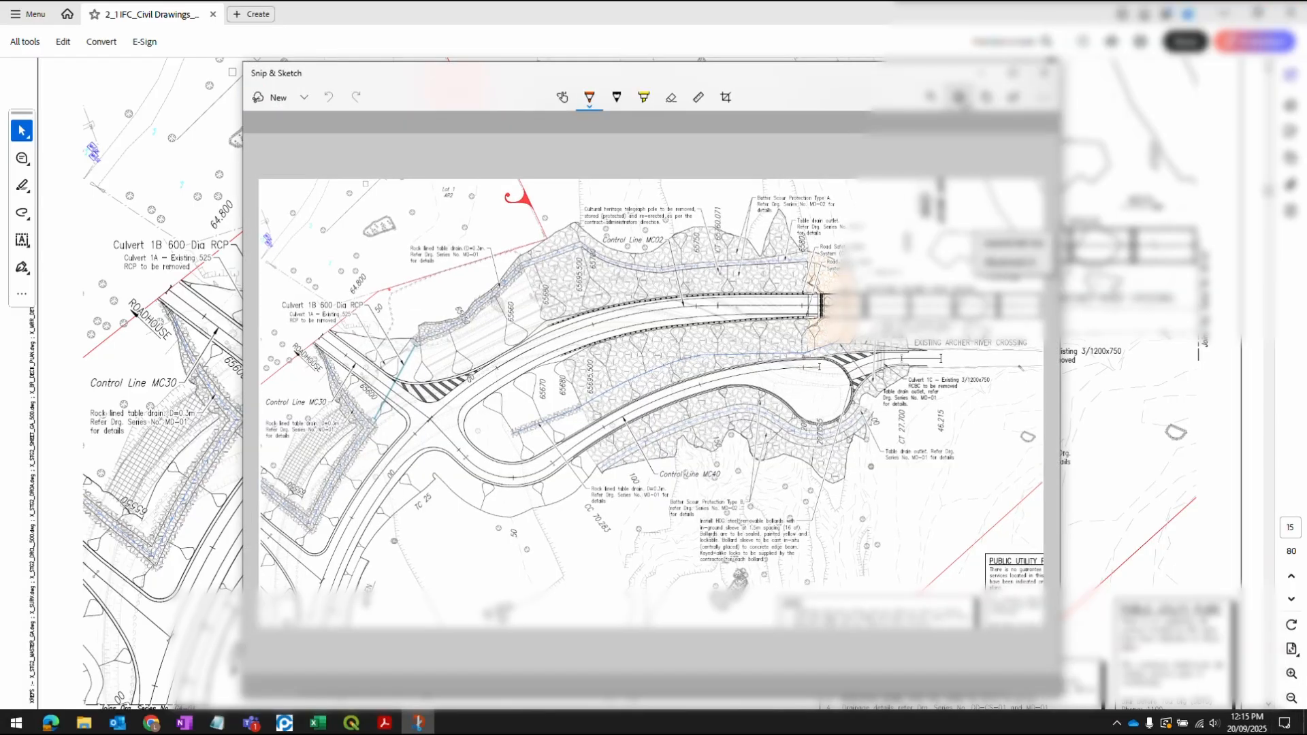
{"action": "left_click", "coordinate": [346, 185]}
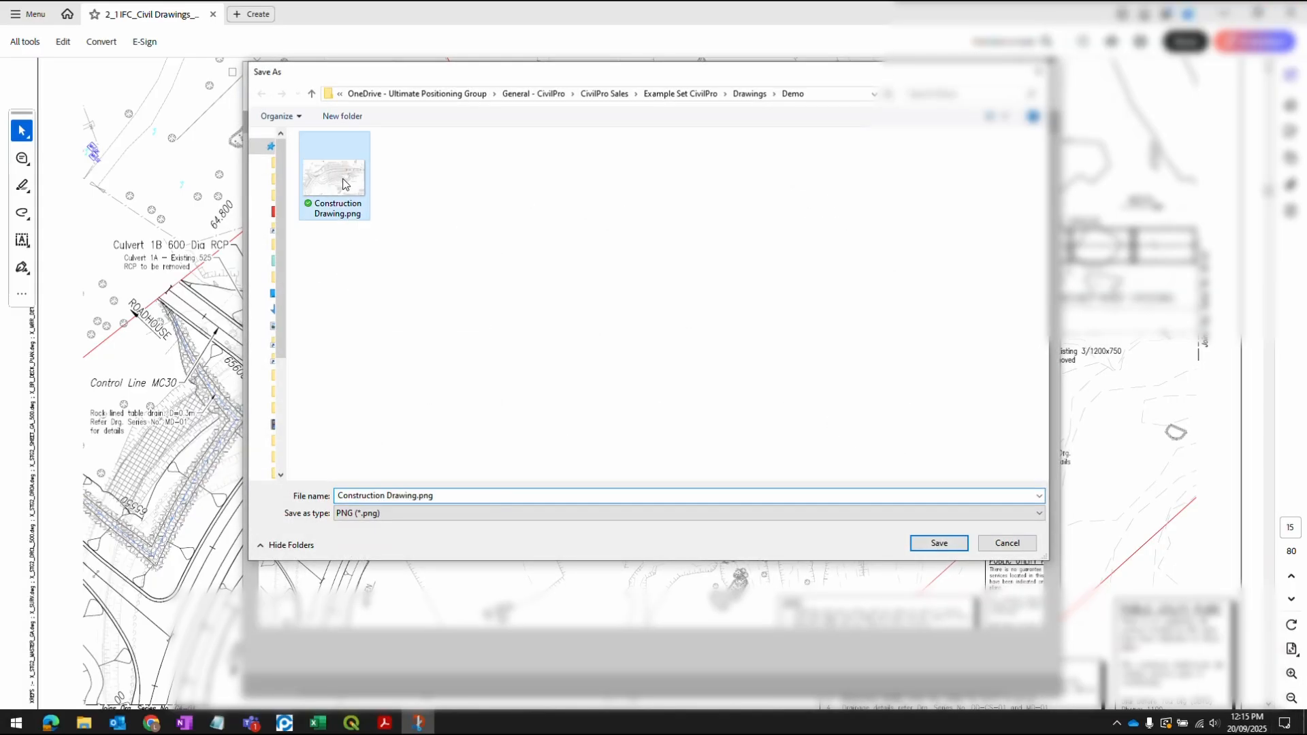
{"action": "left_click", "coordinate": [942, 544]}
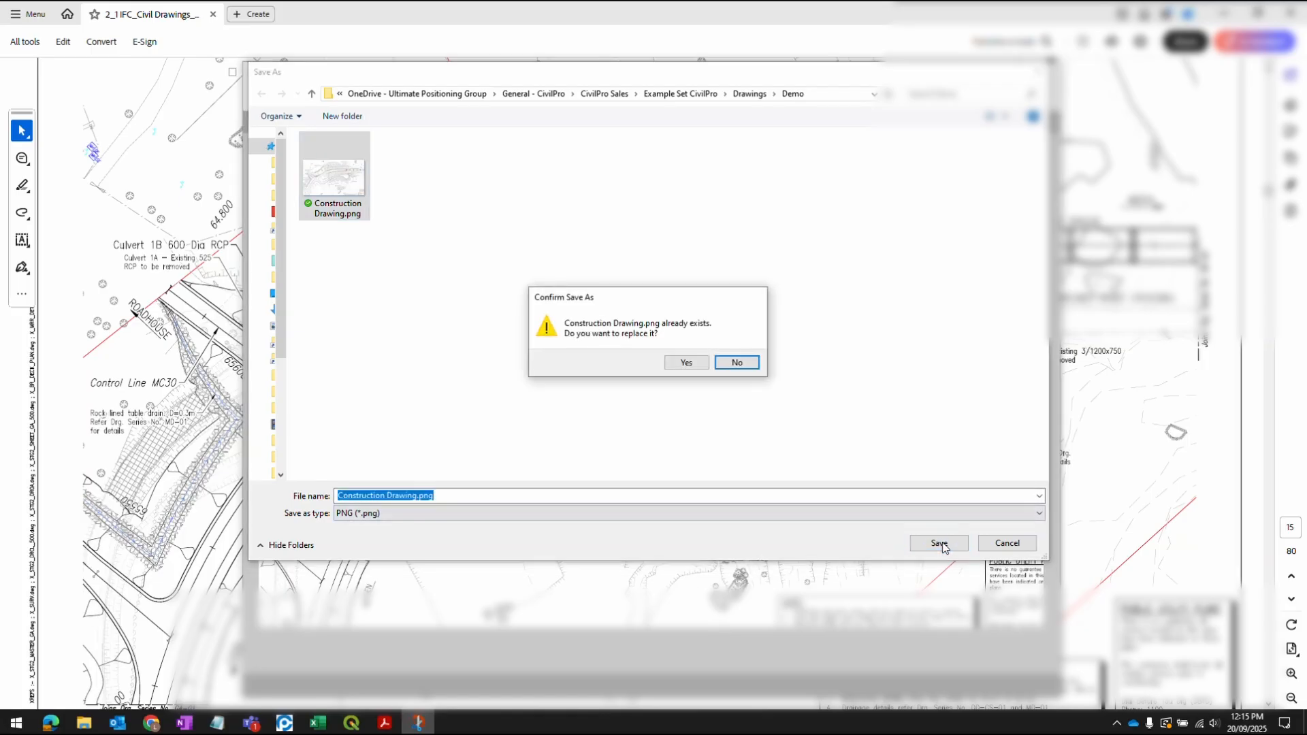
{"action": "left_click", "coordinate": [684, 363]}
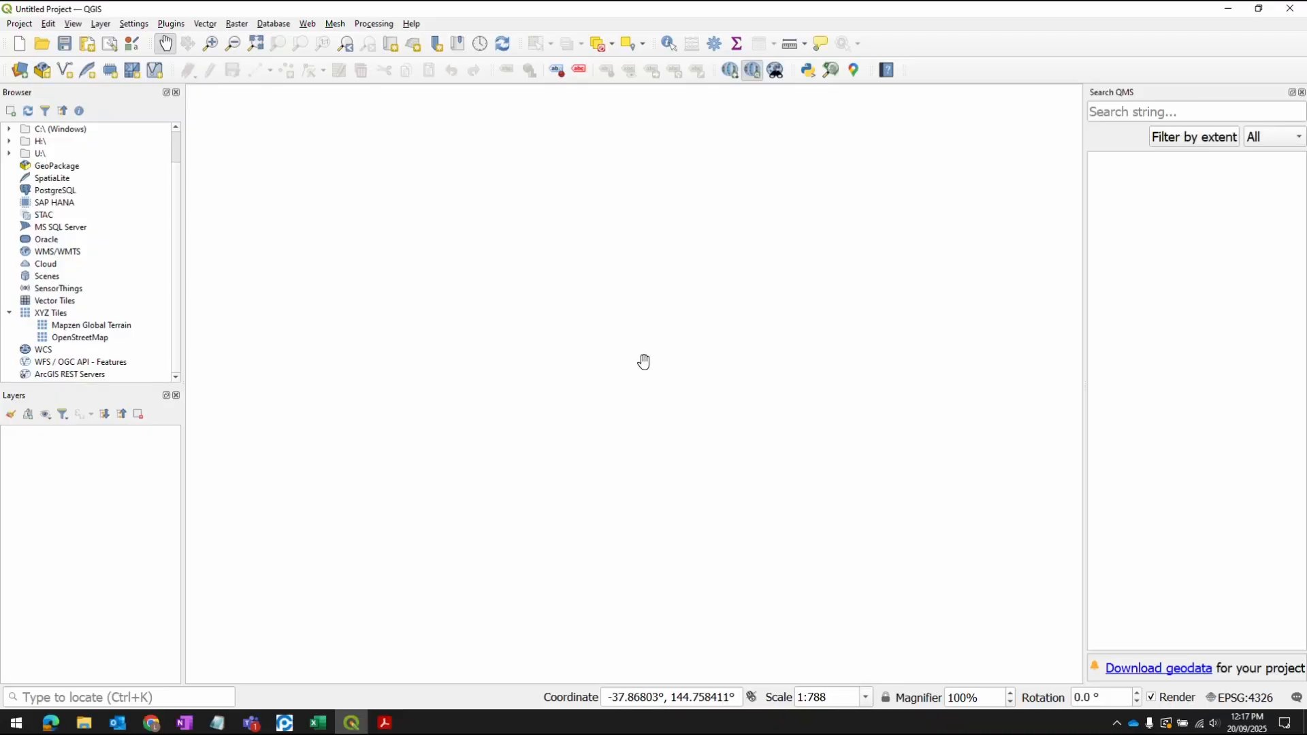
Open the Georeferencer in QGIS and load Construction Drawing.png as the raster
{"action": "left_click", "coordinate": [100, 24]}
{"action": "left_click", "coordinate": [144, 118]}
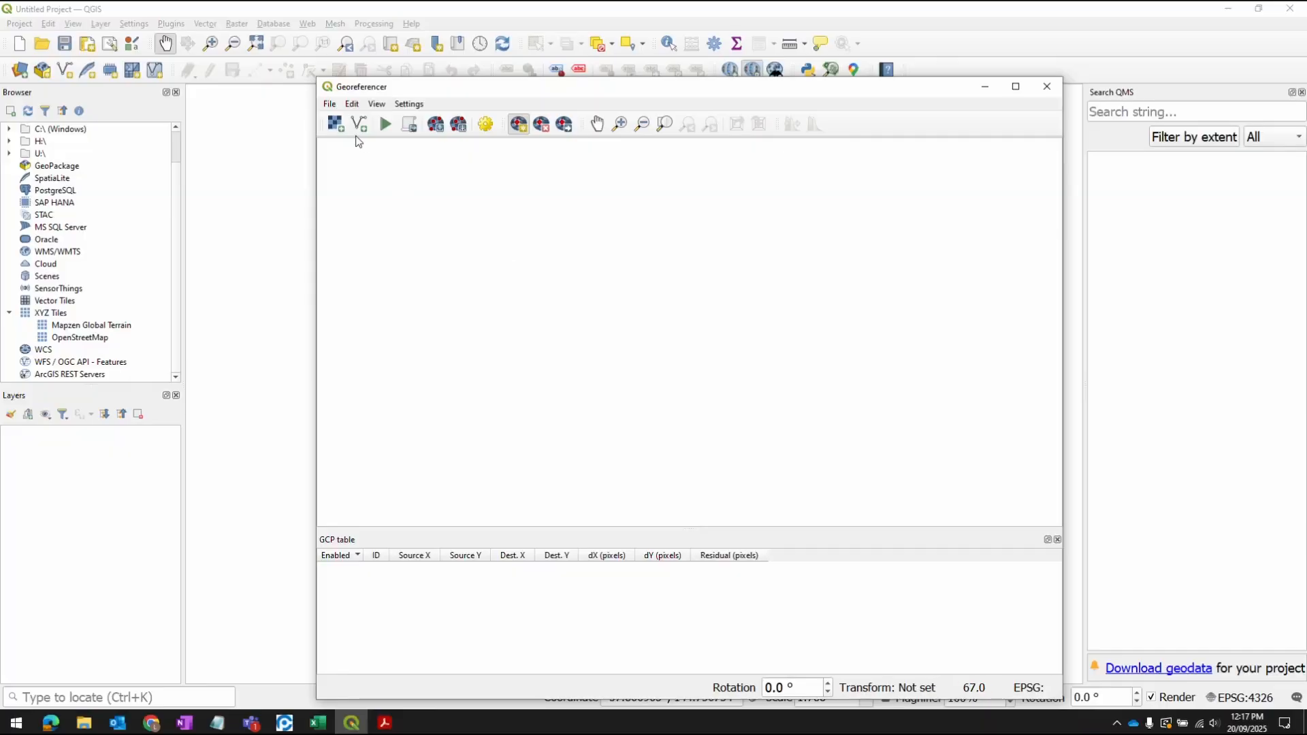
{"action": "left_click", "coordinate": [335, 123]}
{"action": "left_click", "coordinate": [609, 216]}
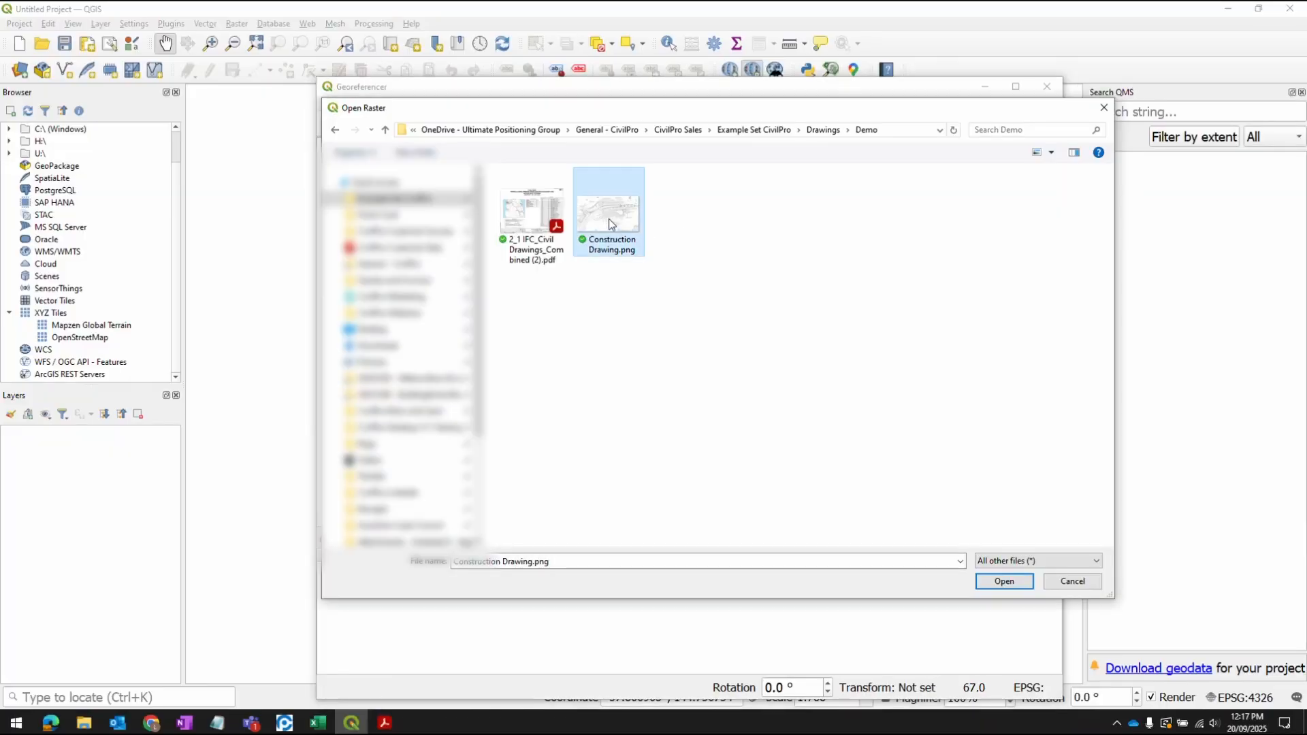
{"action": "left_click", "coordinate": [1004, 581]}
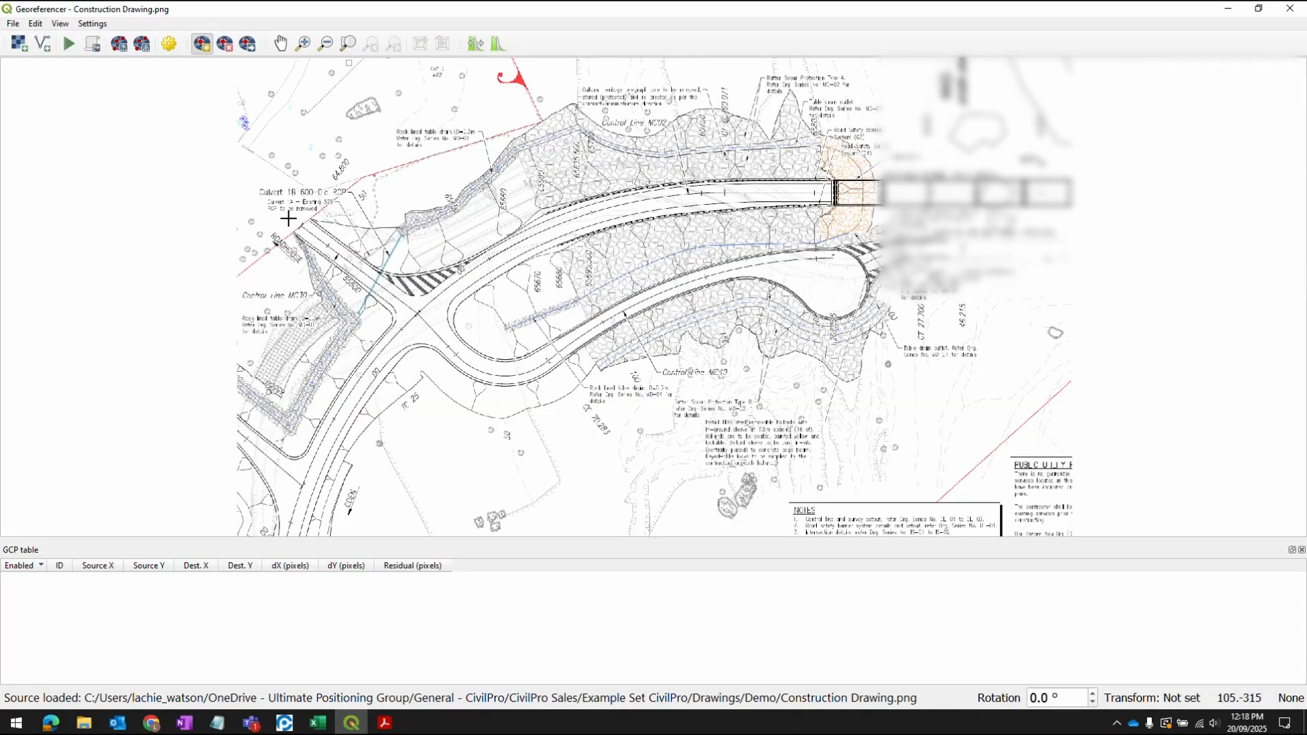
Examine the MC20, MC30 and MC40 control line setout tables in the civil drawings PDF for point coordinates
{"action": "scroll", "coordinate": [281, 218], "scroll_direction": "up", "scroll_amount": 5}
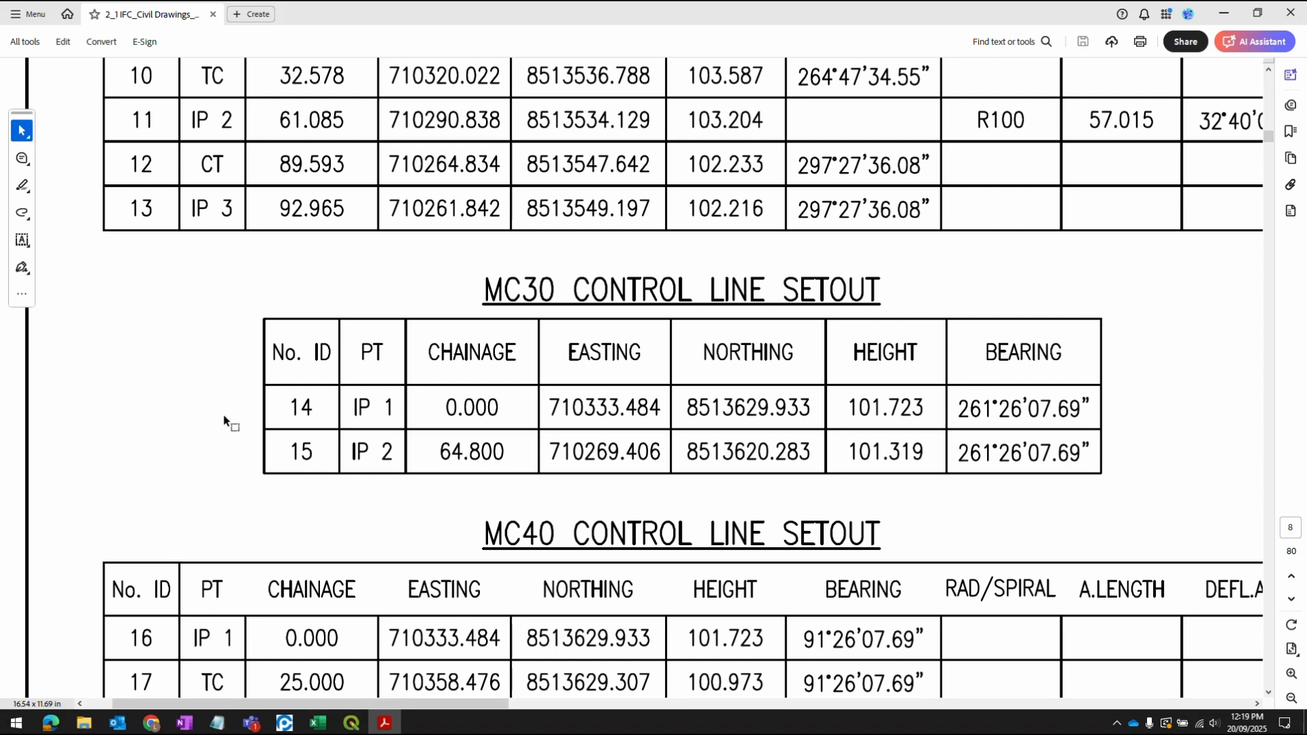
{"action": "scroll", "coordinate": [225, 422], "scroll_direction": "down", "scroll_amount": 2}
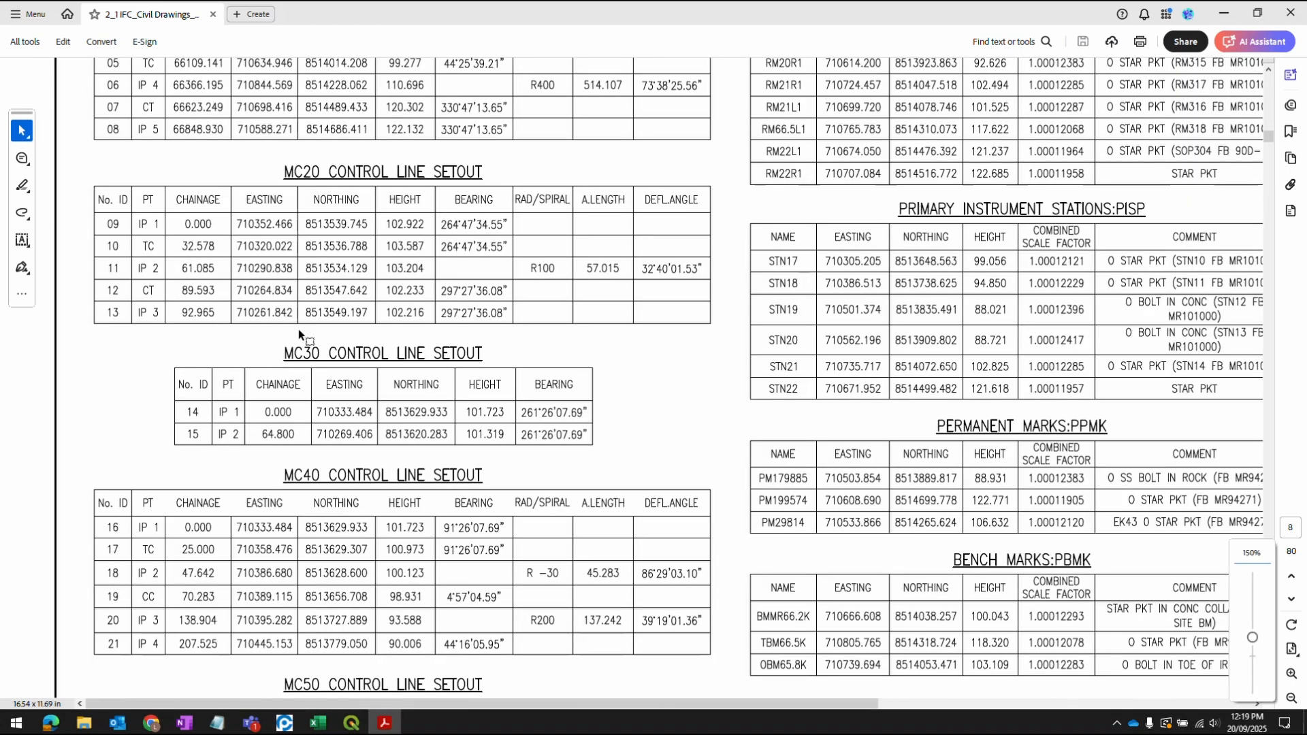
{"action": "left_click_drag", "start_coordinate": [70, 154], "coordinate": [731, 667]}
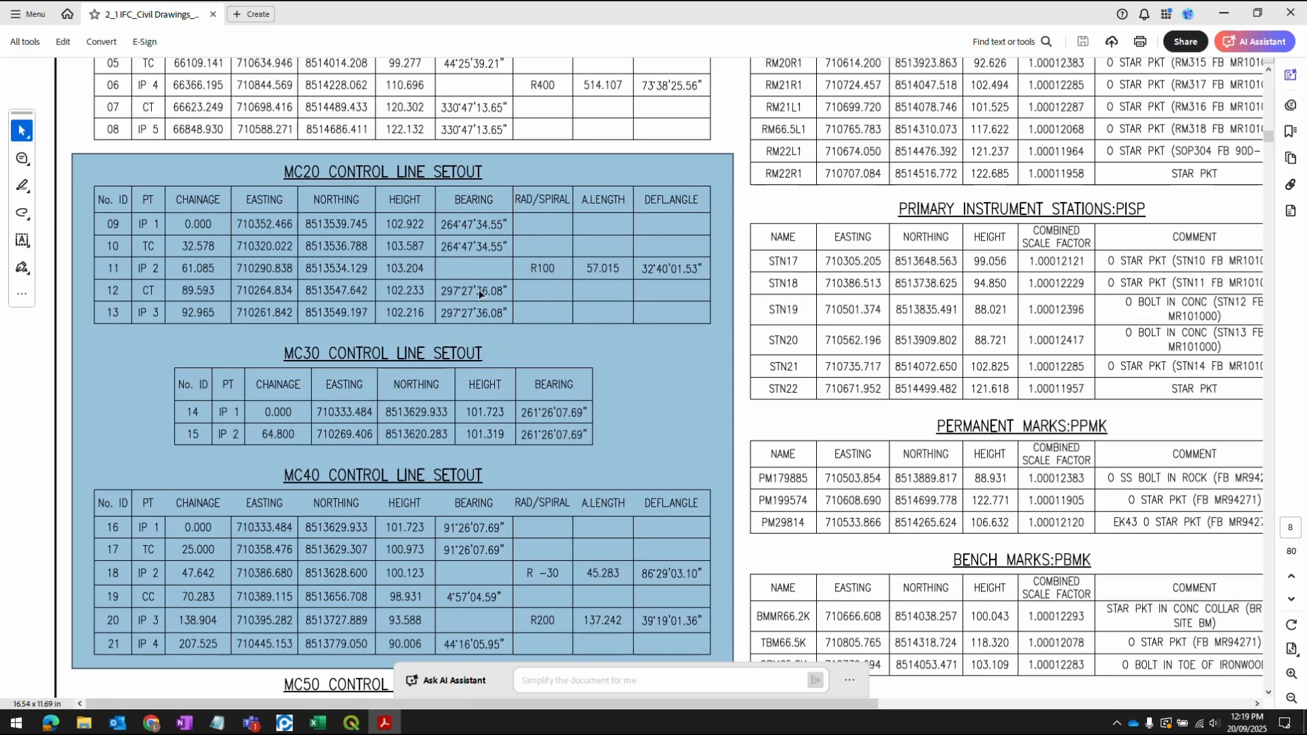
{"action": "right_click", "coordinate": [480, 293]}
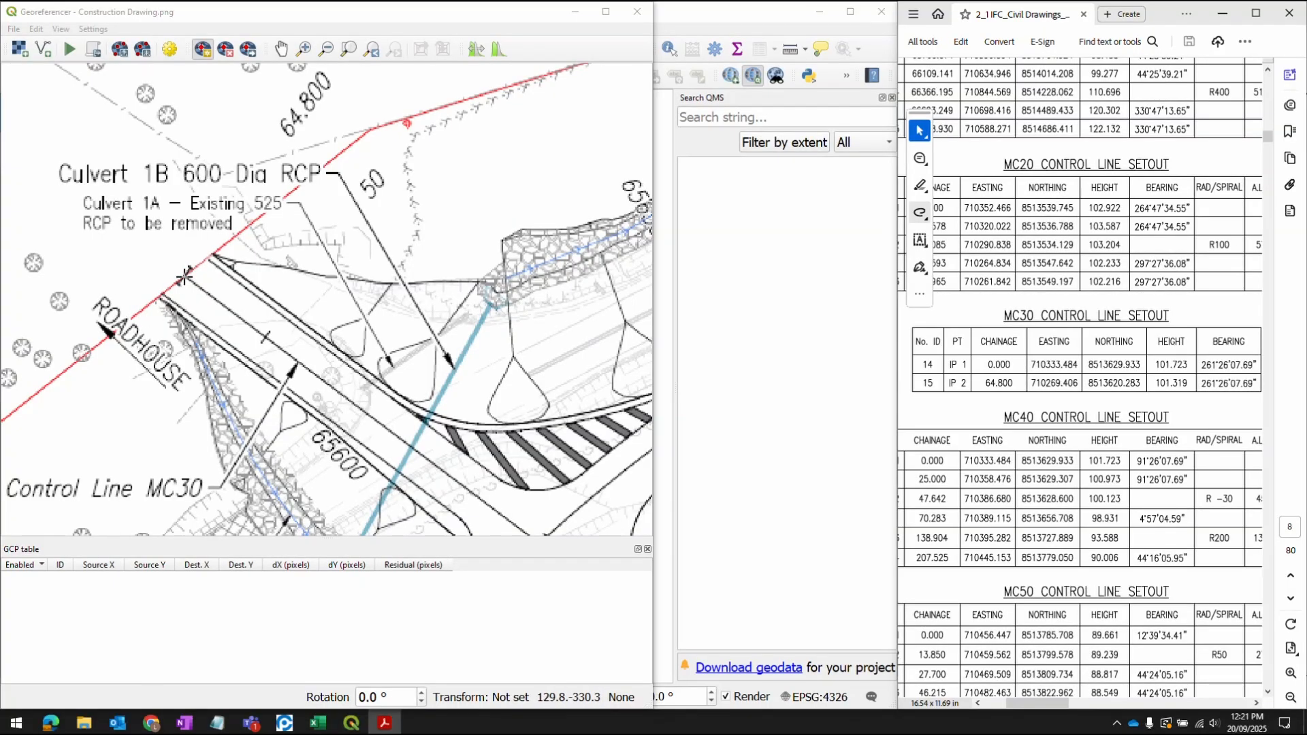
Place a control point at the roadhouse end of Control Line MC30 and set its coordinate system to EPSG:28354 - GDA94 / MGA zone 54
{"action": "left_click", "coordinate": [184, 276]}
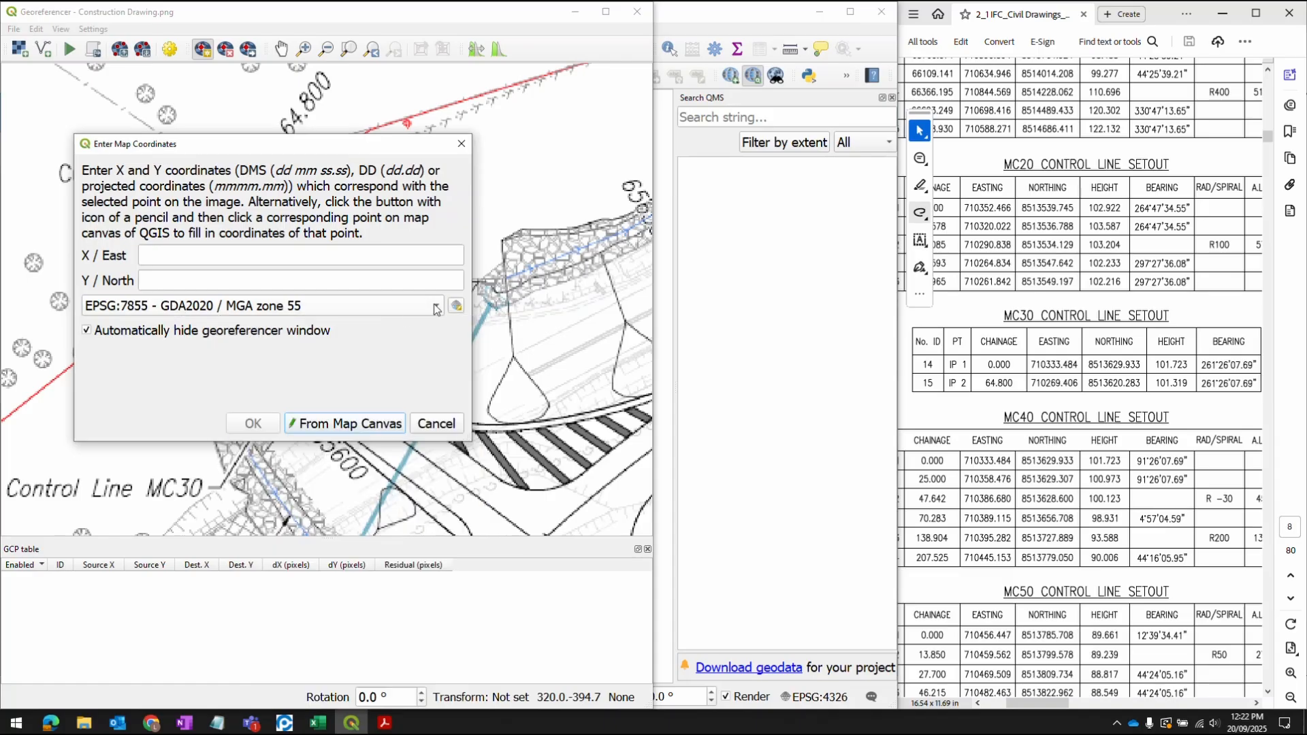
{"action": "left_click", "coordinate": [456, 307]}
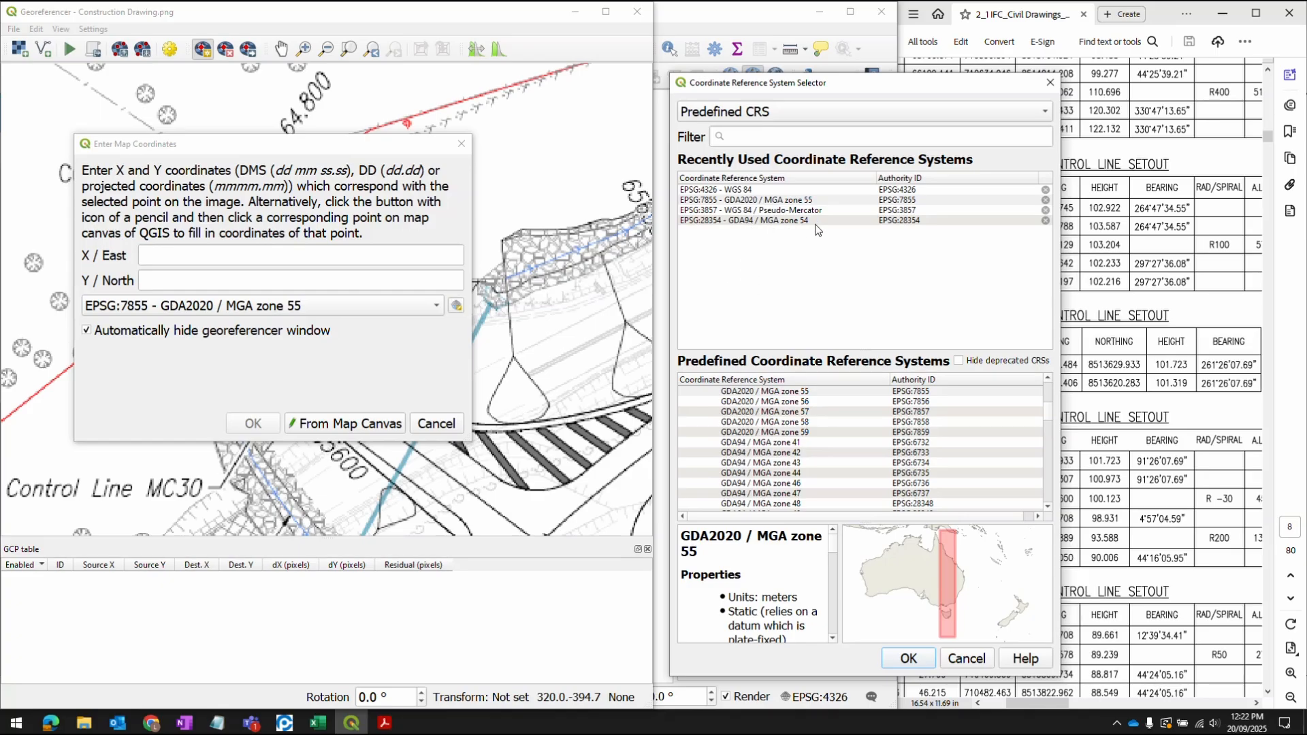
{"action": "left_click", "coordinate": [755, 134]}
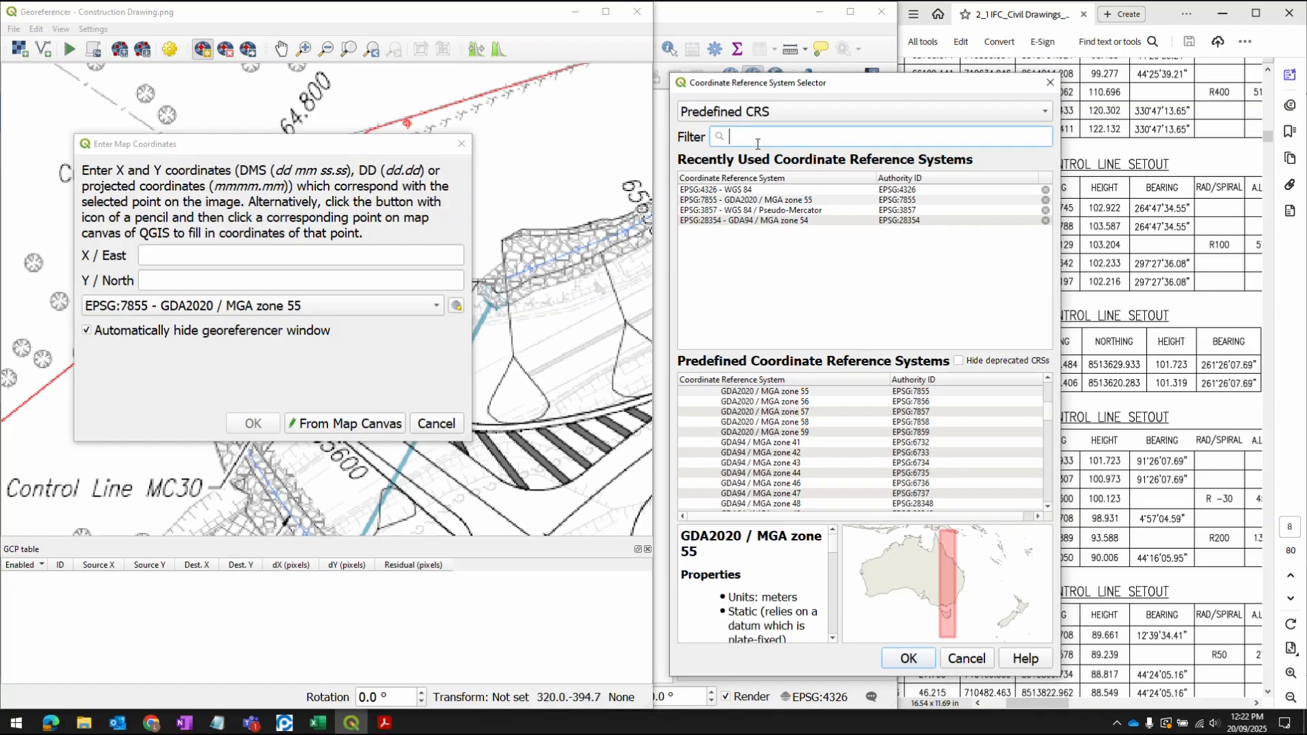
{"action": "type", "text": "zone 54"}
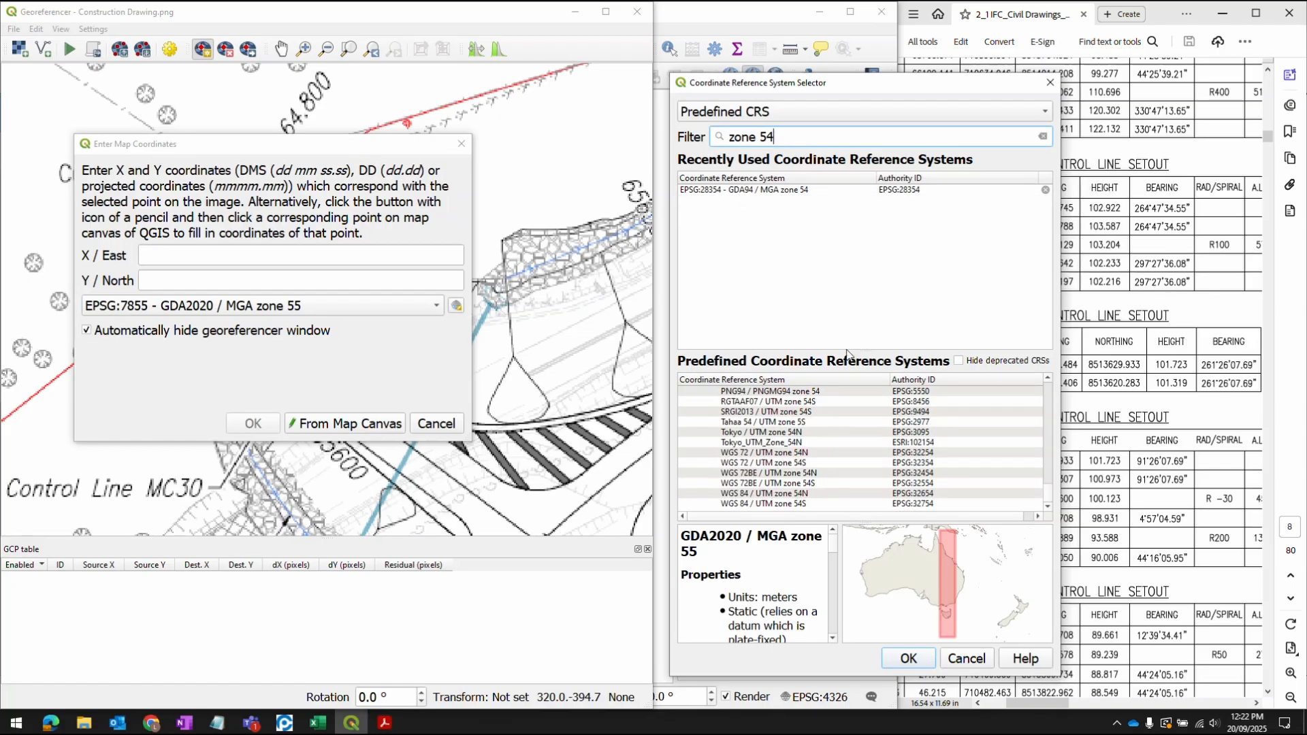
{"action": "scroll", "coordinate": [815, 477], "scroll_direction": "up", "scroll_amount": 10}
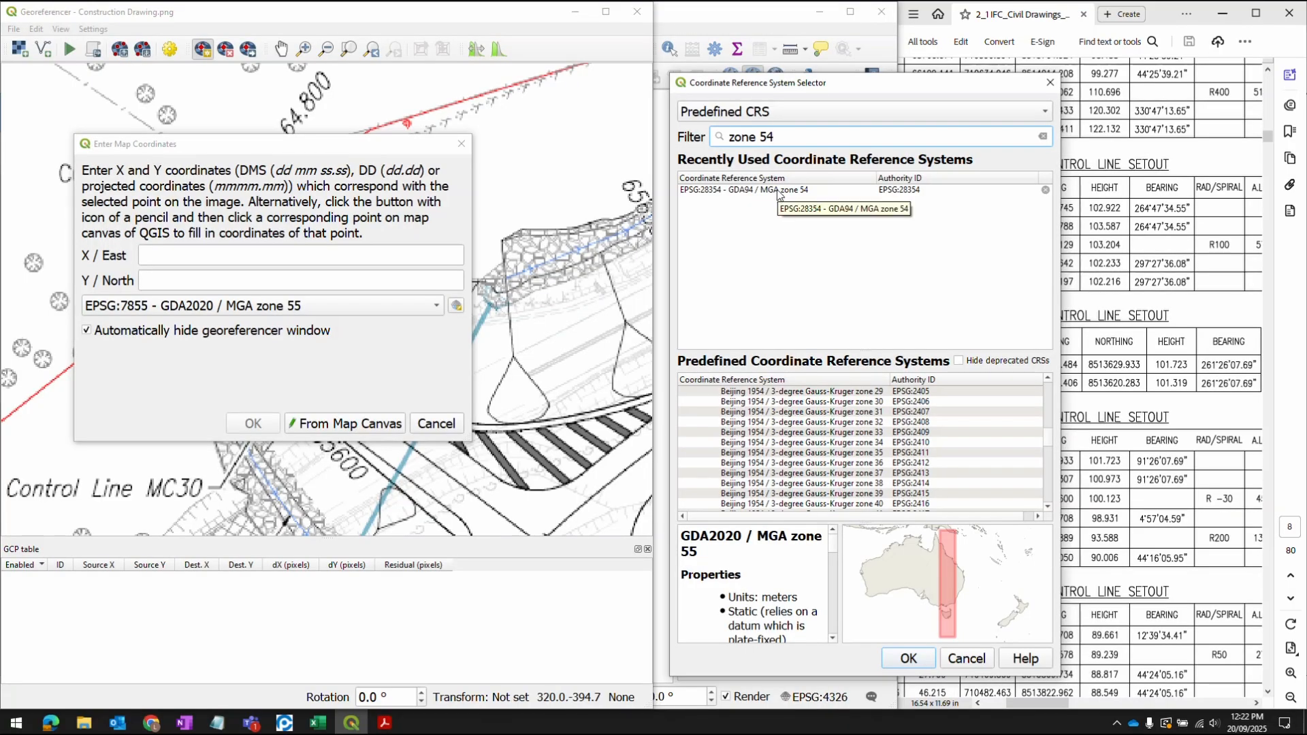
{"action": "double_click", "coordinate": [771, 194]}
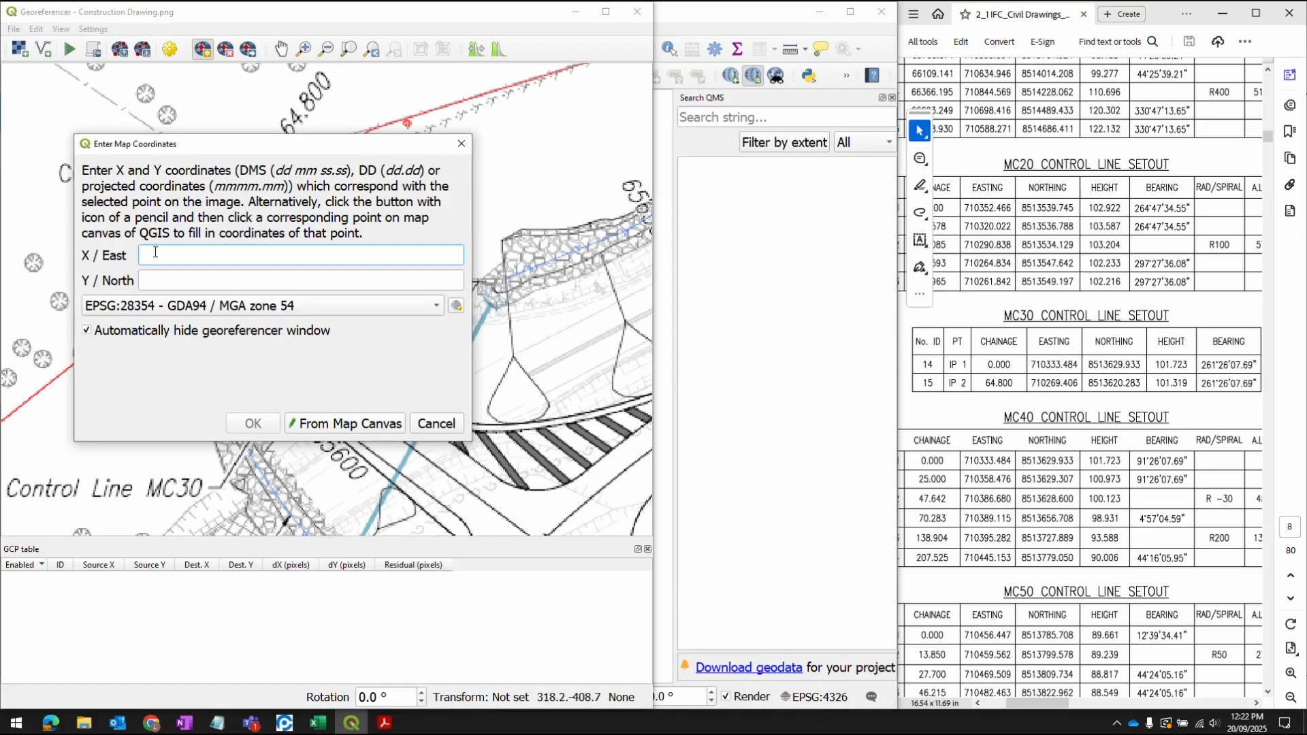
Give the MC30 control point the map coordinates East 710269.406 and North 8513620.283
{"action": "type", "text": "406"}
{"action": "key", "text": "Tab"}
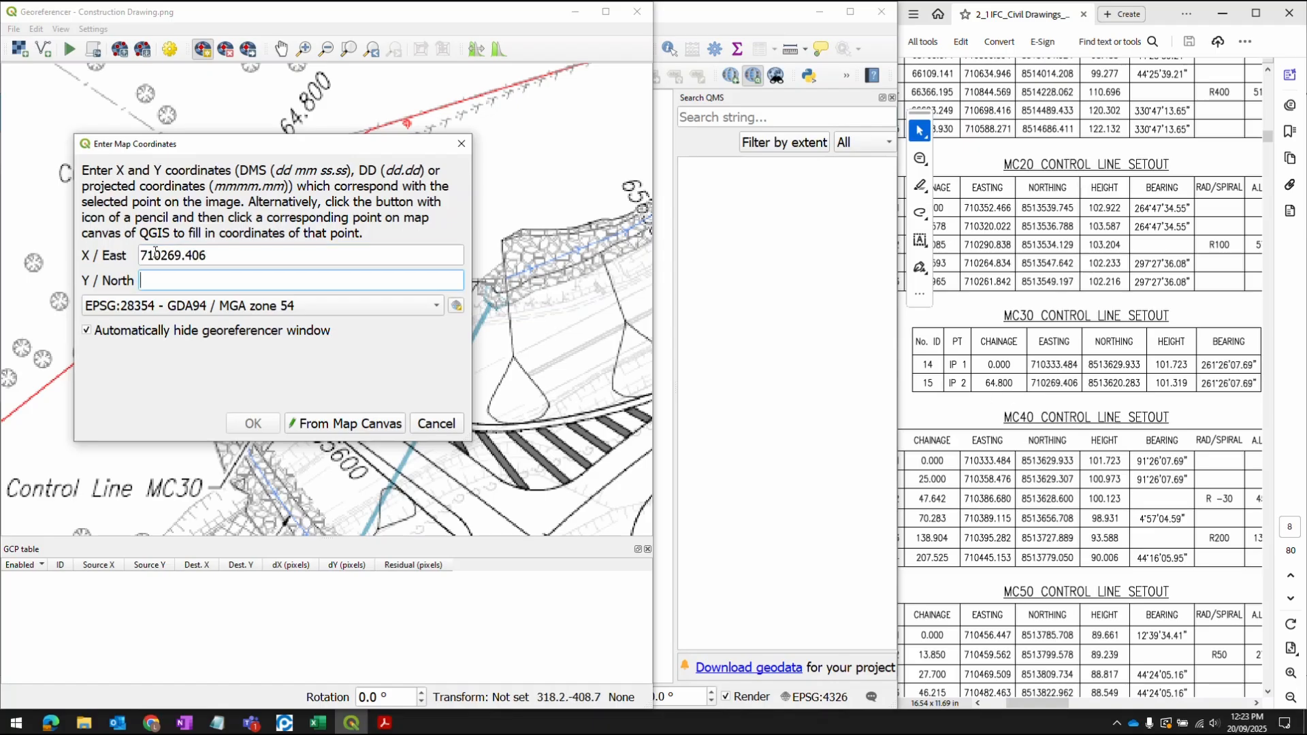
{"action": "type", "text": "8513620.283"}
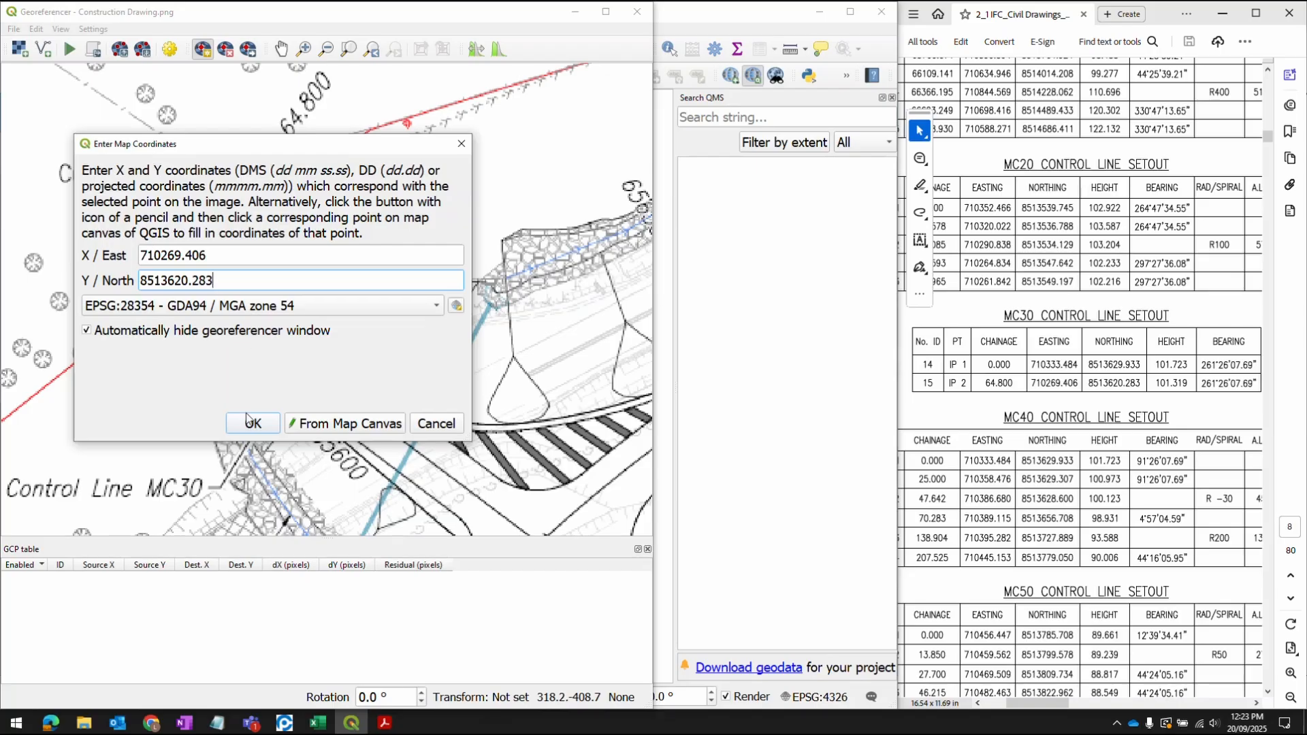
{"action": "key", "text": "Return"}
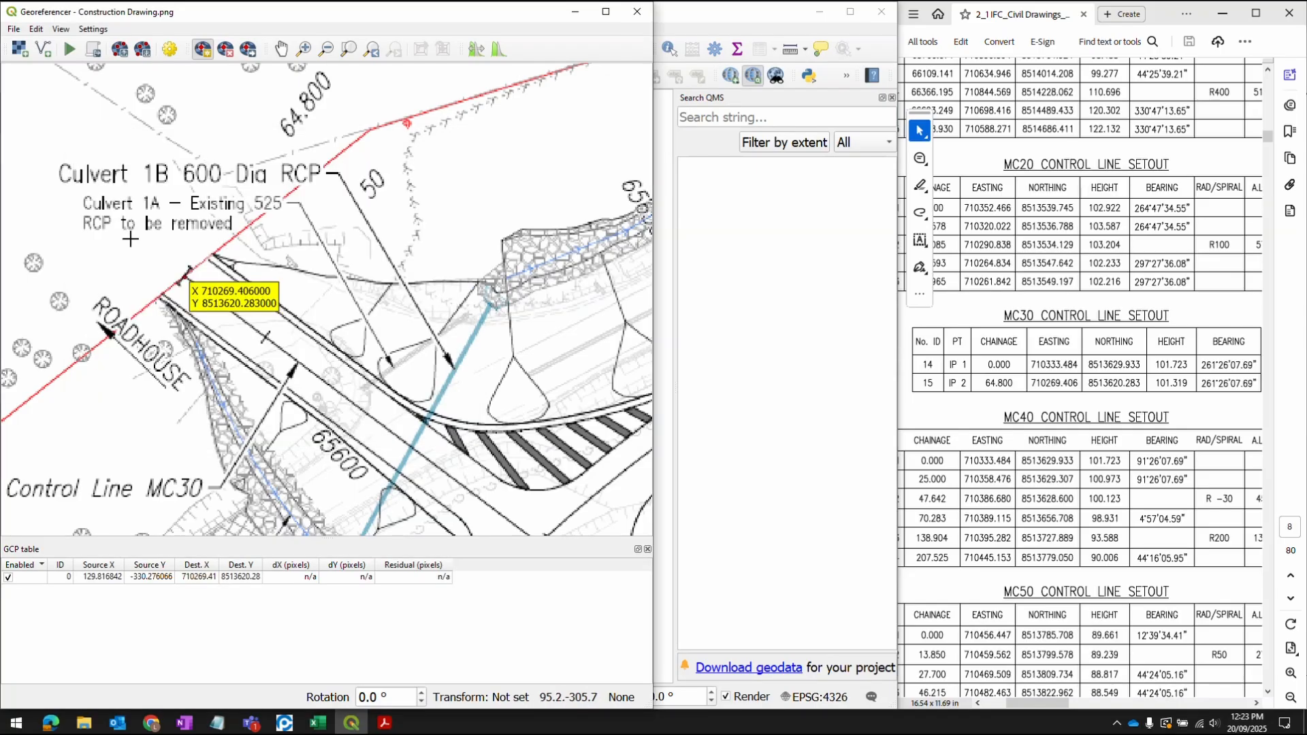
Add a control point at CT 65760.071 on Control Line MC02 with East 710390.594 and North 8513764.924
{"action": "scroll", "coordinate": [130, 239], "scroll_direction": "down", "scroll_amount": 5}
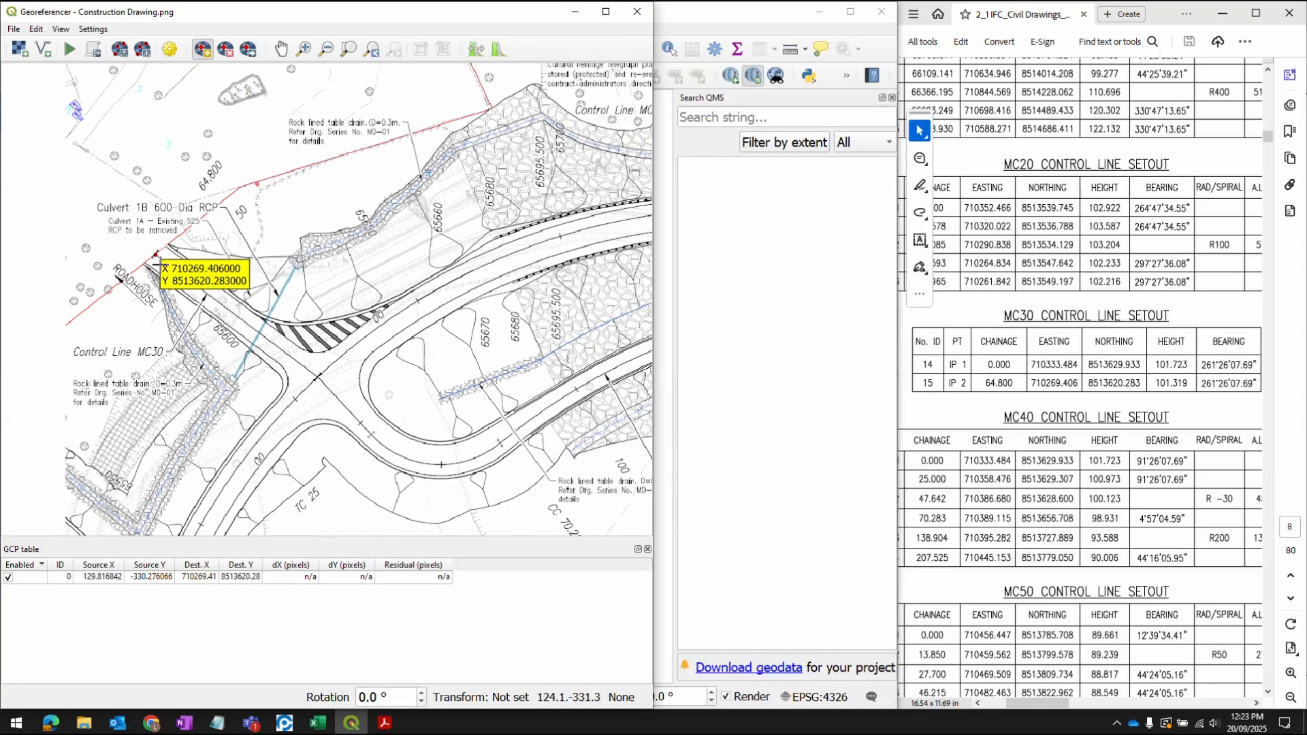
{"action": "scroll", "coordinate": [405, 493], "scroll_direction": "up", "scroll_amount": 2}
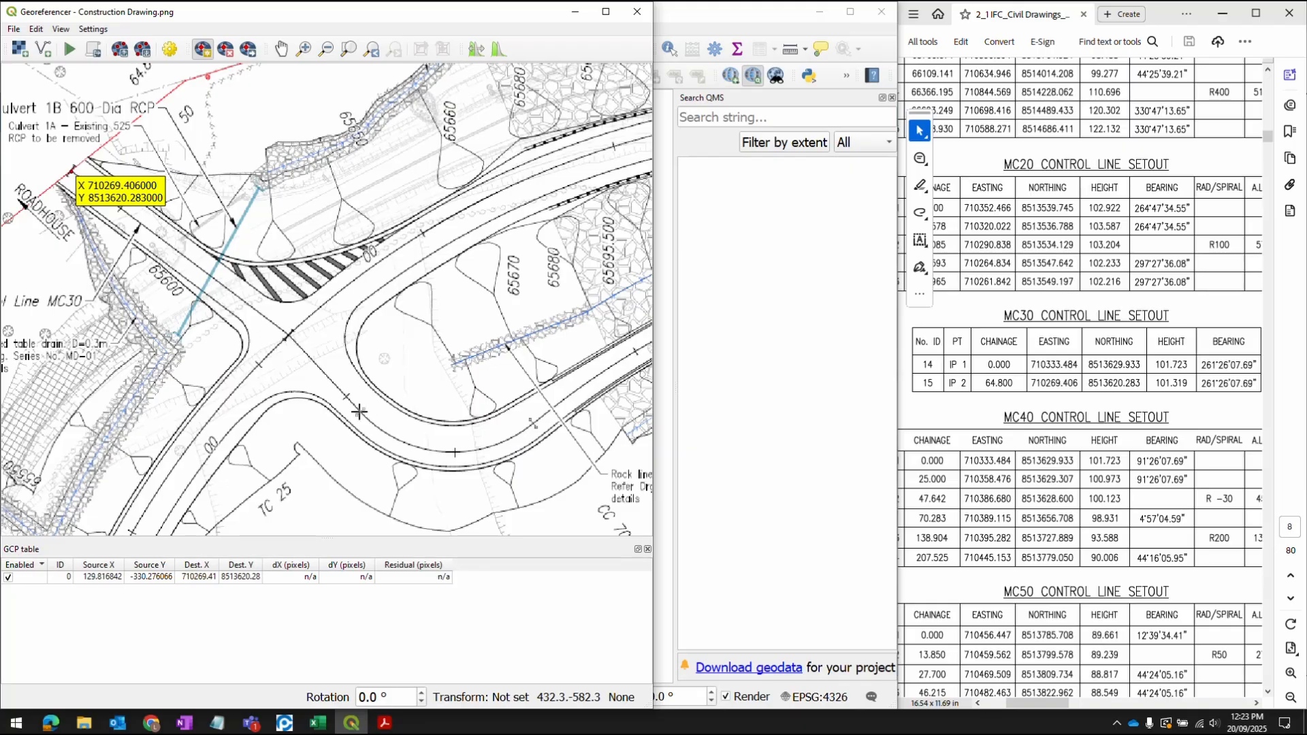
{"action": "scroll", "coordinate": [314, 392], "scroll_direction": "down", "scroll_amount": 3}
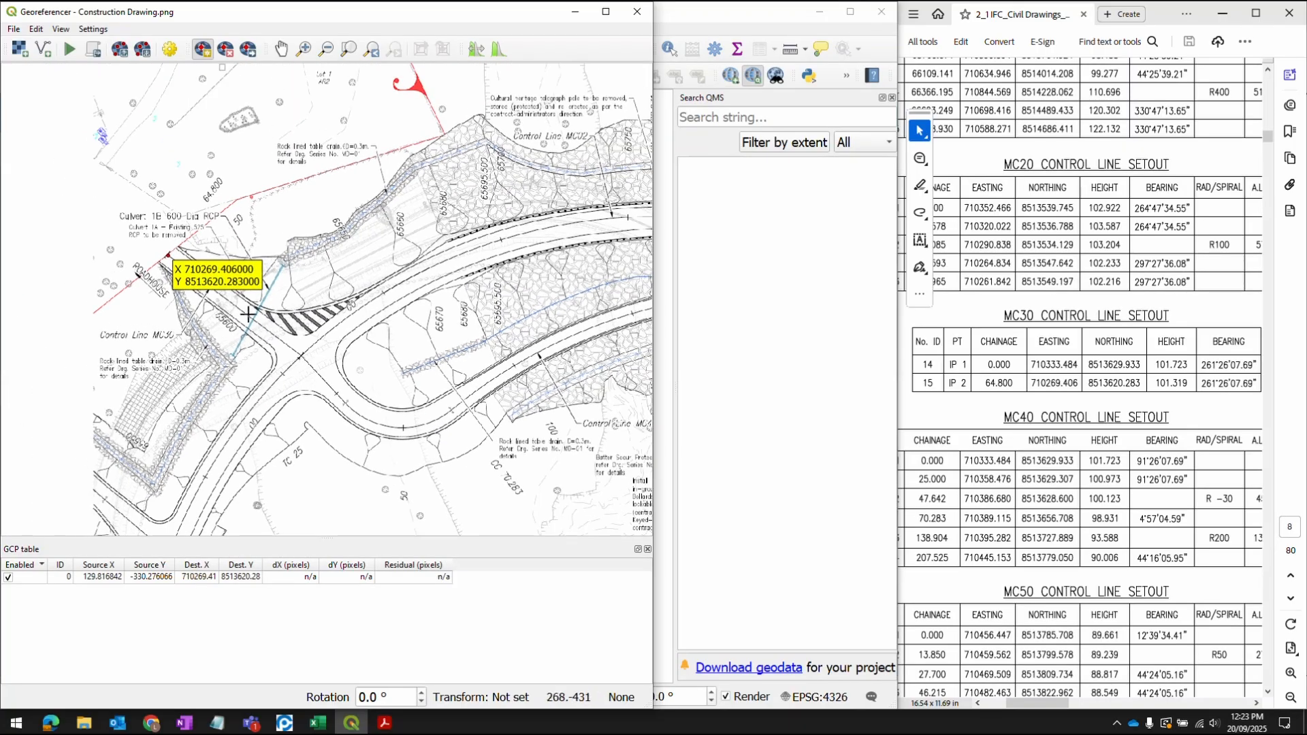
{"action": "scroll", "coordinate": [248, 314], "scroll_direction": "down", "scroll_amount": 2}
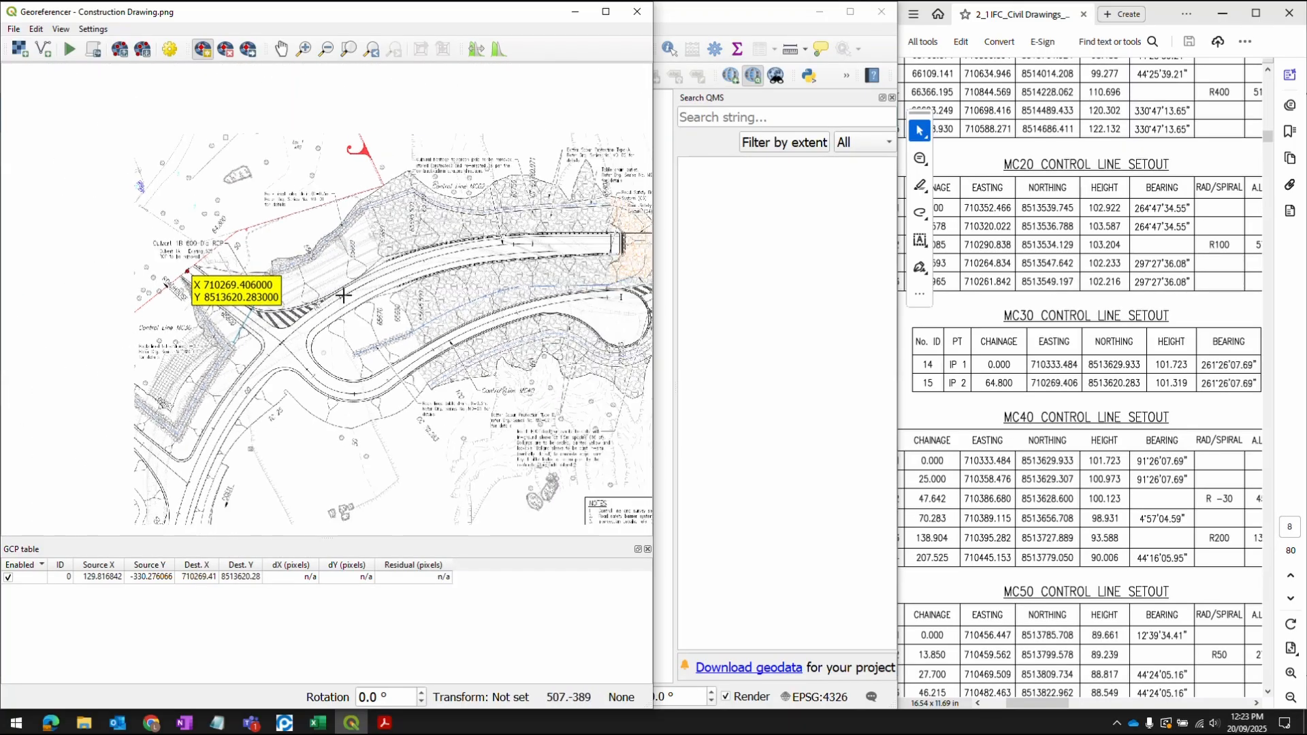
{"action": "scroll", "coordinate": [342, 295], "scroll_direction": "up", "scroll_amount": 4}
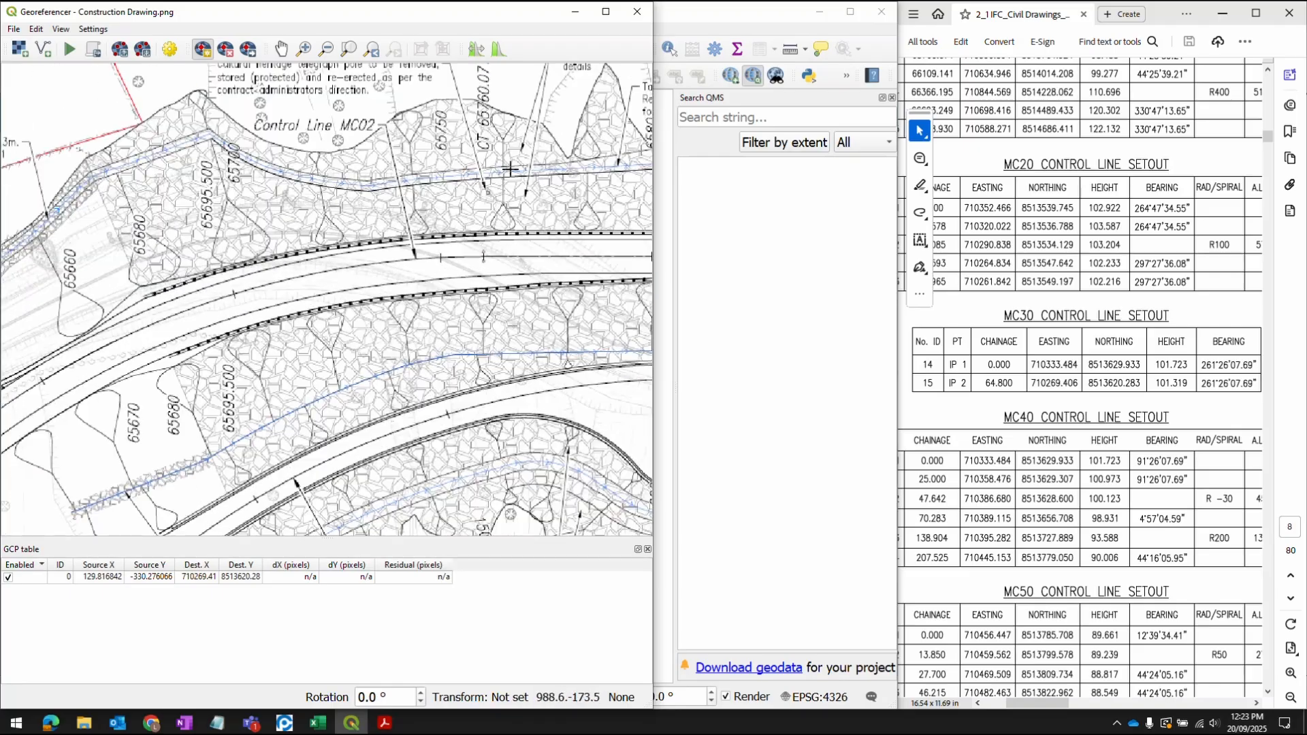
{"action": "scroll", "coordinate": [228, 261], "scroll_direction": "up", "scroll_amount": 4}
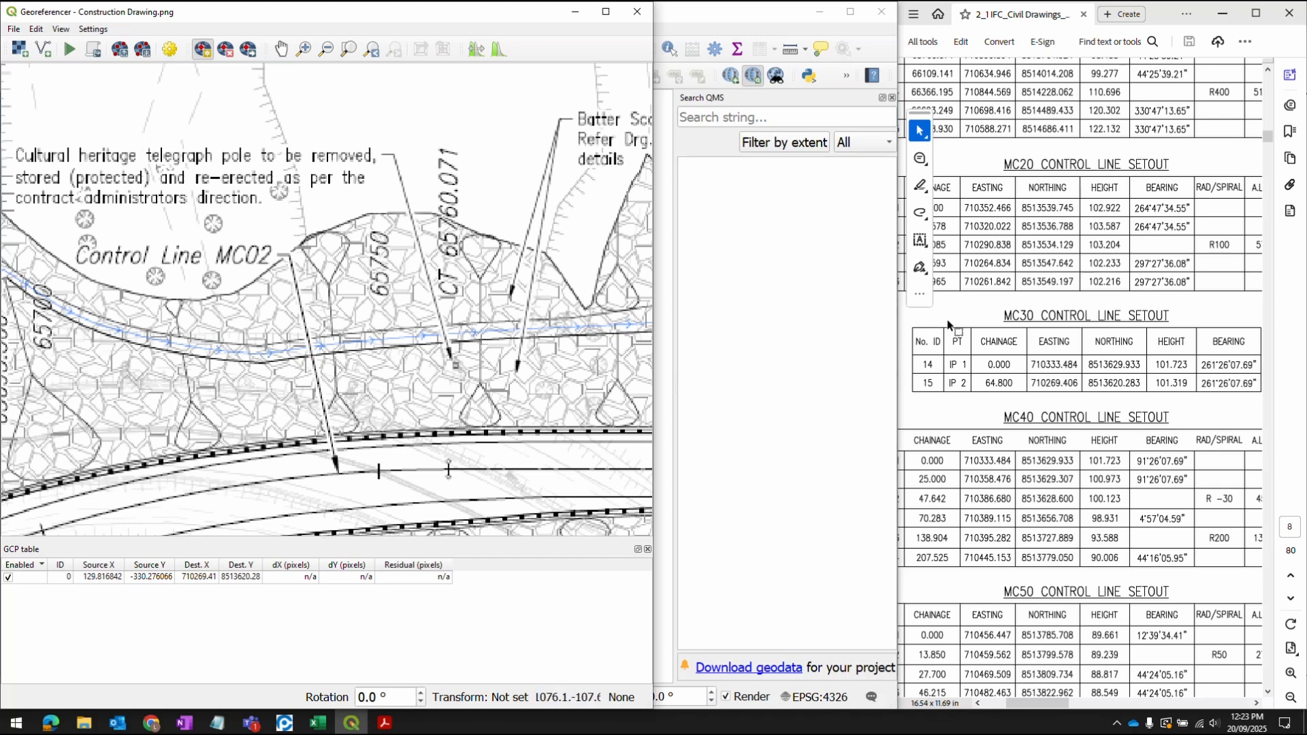
{"action": "scroll", "coordinate": [1038, 323], "scroll_direction": "up", "scroll_amount": 4}
{"action": "left_click", "coordinate": [424, 458]}
{"action": "left_click", "coordinate": [182, 253]}
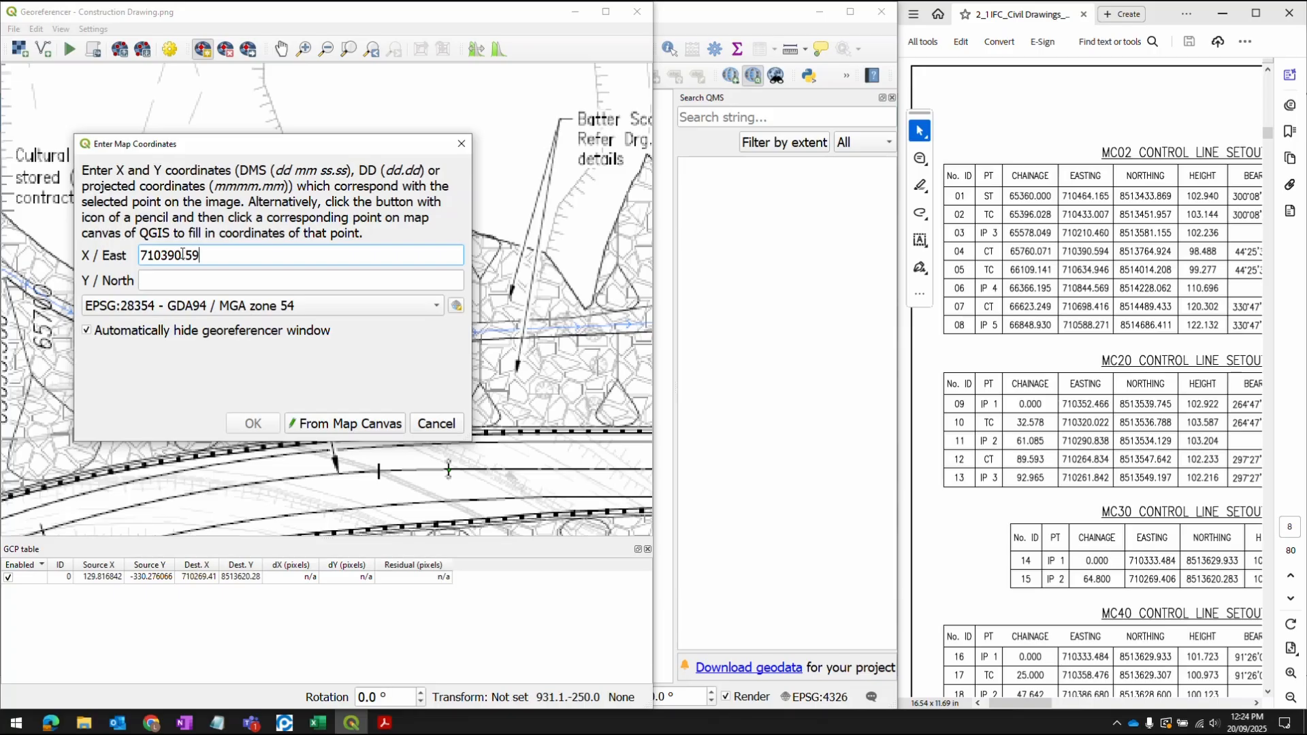
{"action": "type", "text": "8513764"}
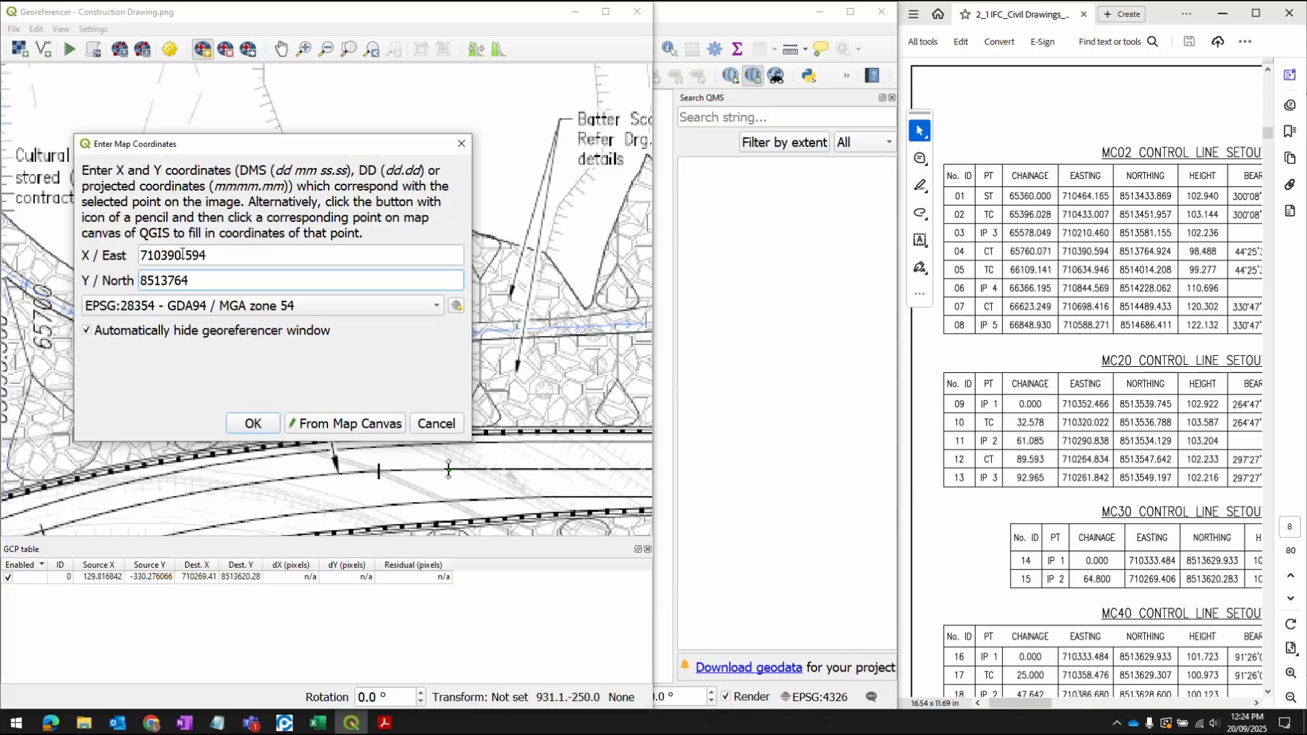
{"action": "type", "text": ".924"}
{"action": "left_click", "coordinate": [253, 424]}
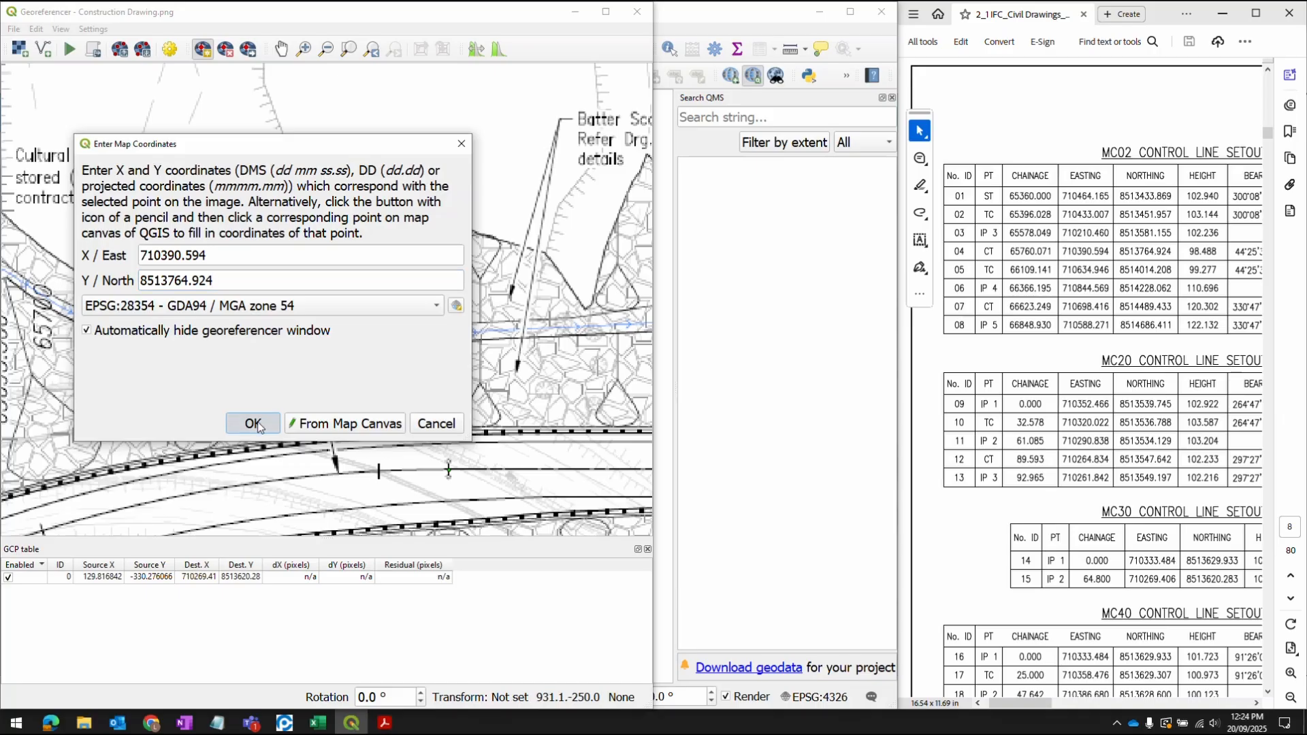
Add a control point at CC 70.283 on Control Line MC40 with East 710389.115 and North 8513656.708
{"action": "scroll", "coordinate": [543, 307], "scroll_direction": "down", "scroll_amount": 5}
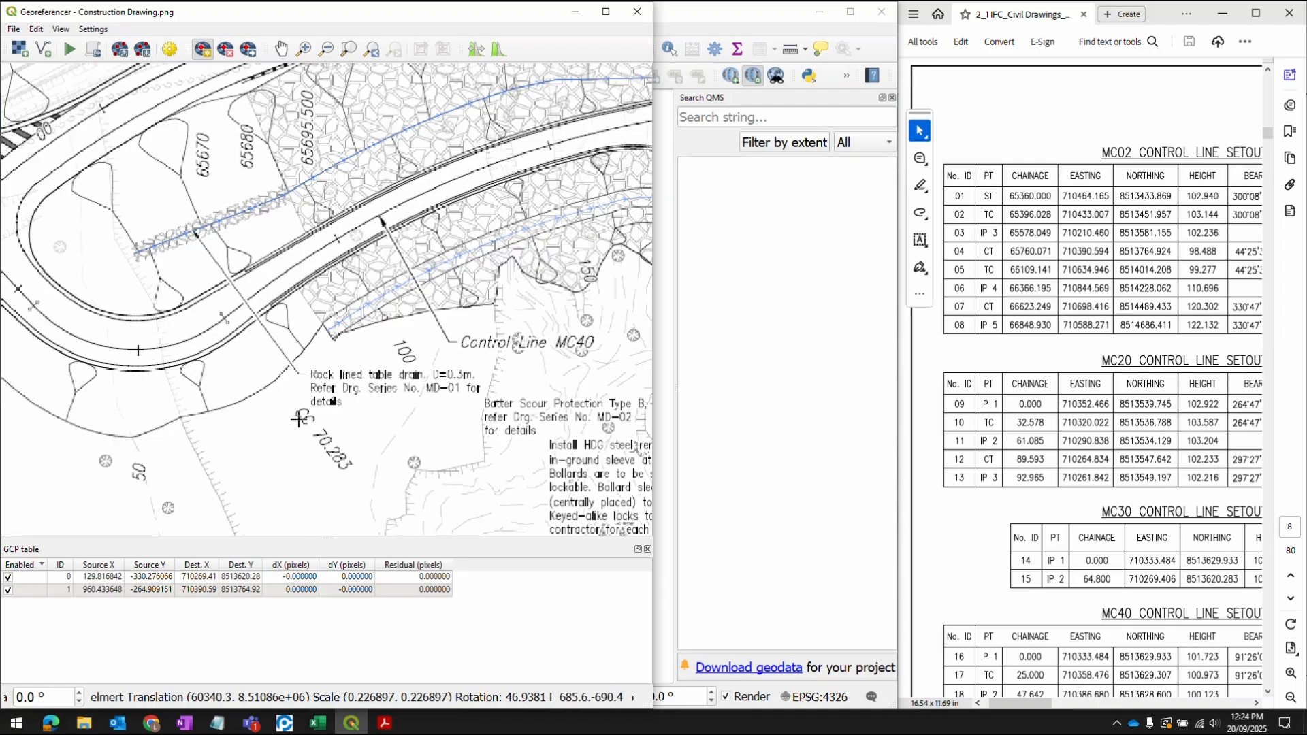
{"action": "left_click", "coordinate": [225, 318]}
{"action": "scroll", "coordinate": [1130, 308], "scroll_direction": "down", "scroll_amount": 5}
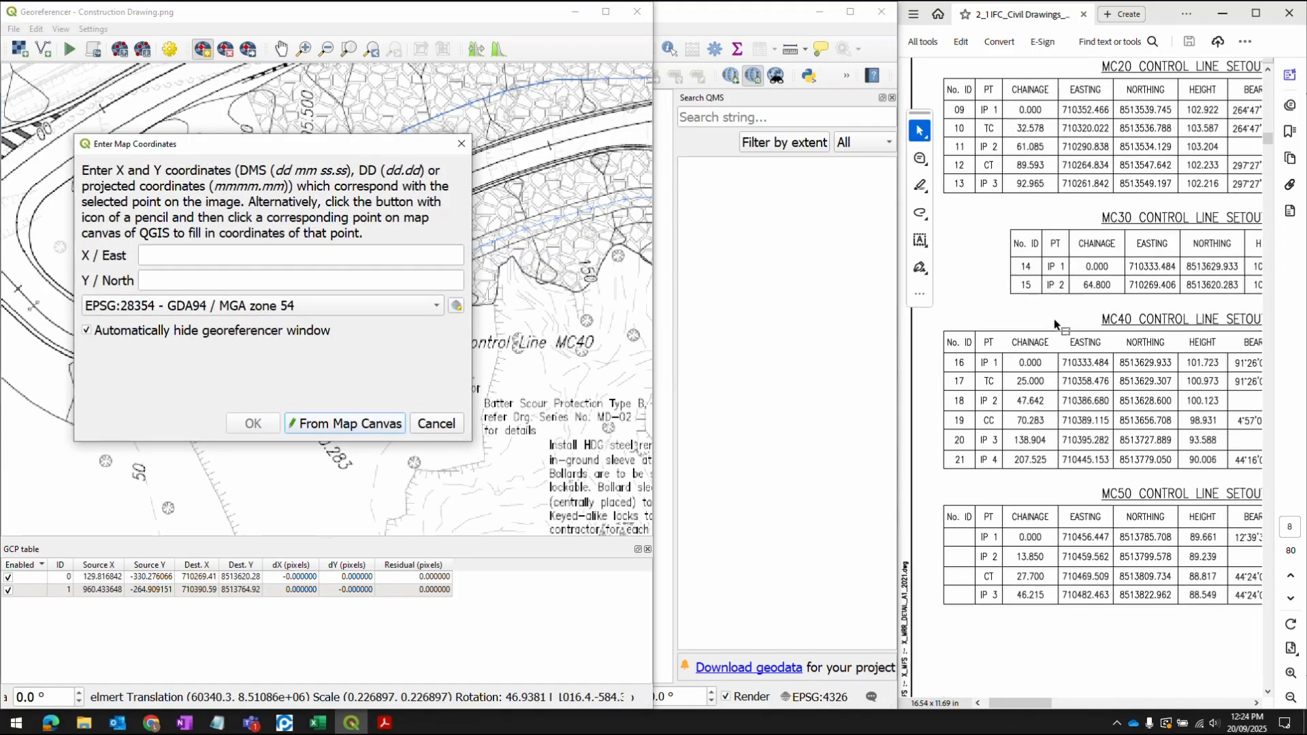
{"action": "left_click", "coordinate": [263, 254]}
{"action": "type", "text": "710389.115"}
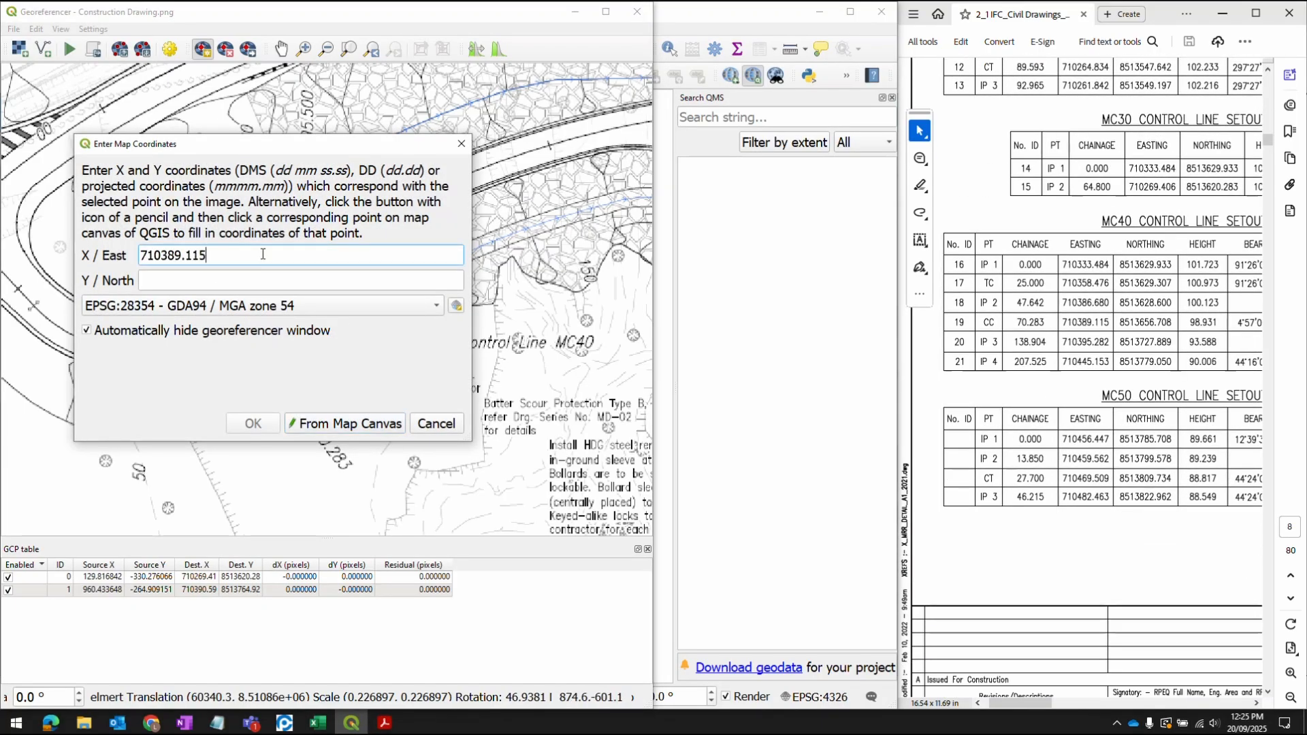
{"action": "key", "text": "Tab"}
{"action": "type", "text": "8513656"}
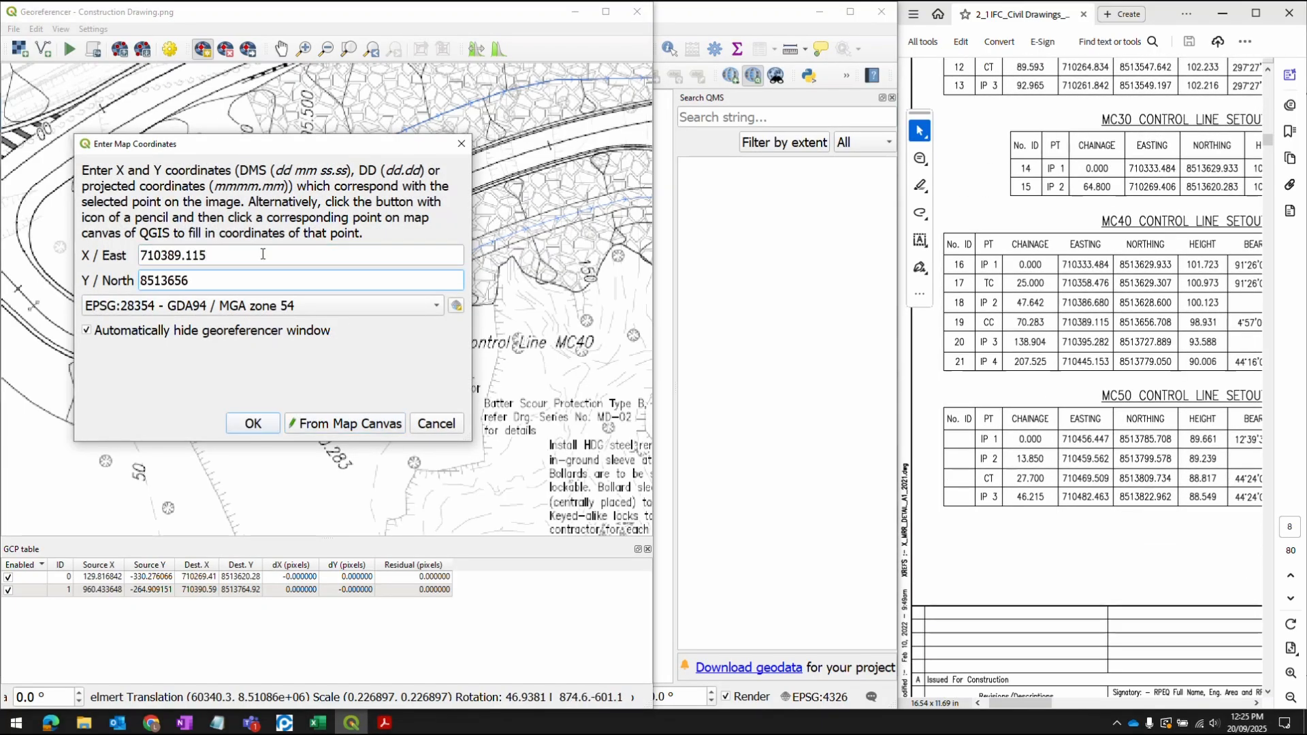